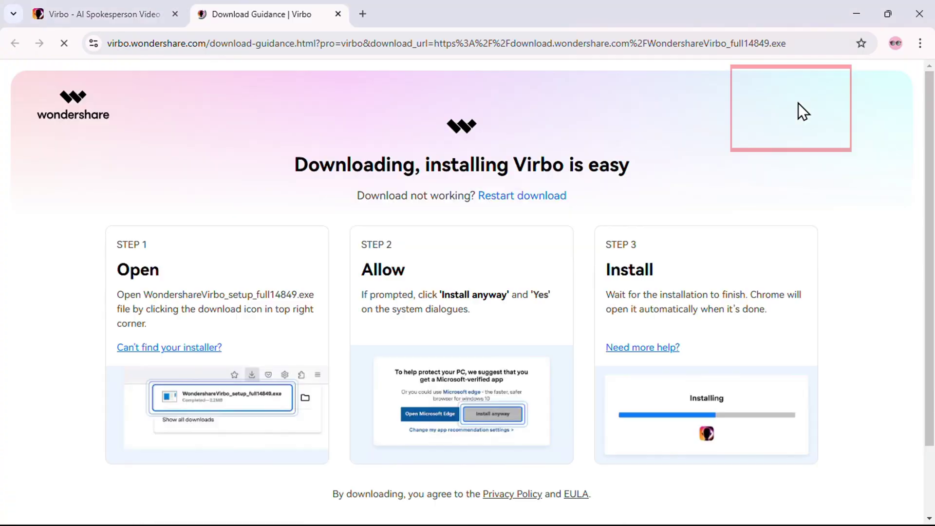
# Restart the Virbo installer download, then create an account with an e-mail and password
pyautogui.click(536, 197)
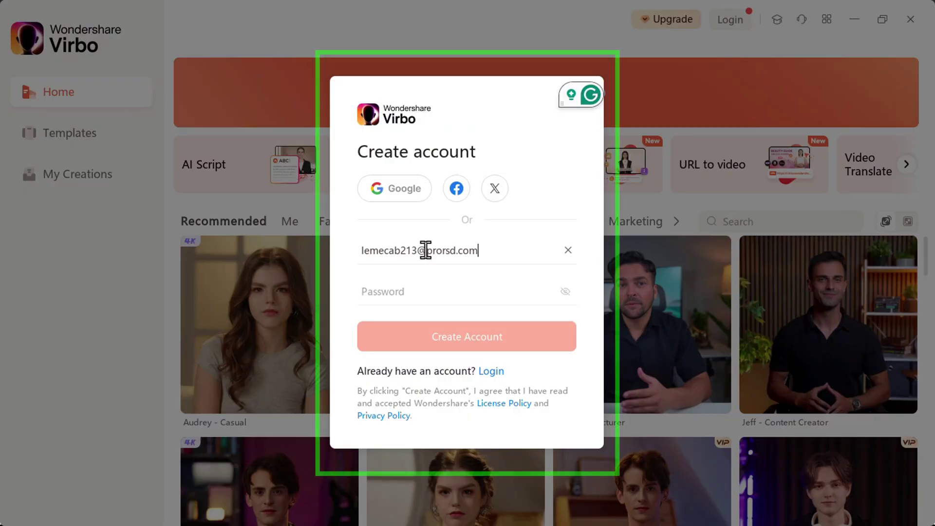
pyautogui.write('aaaa')
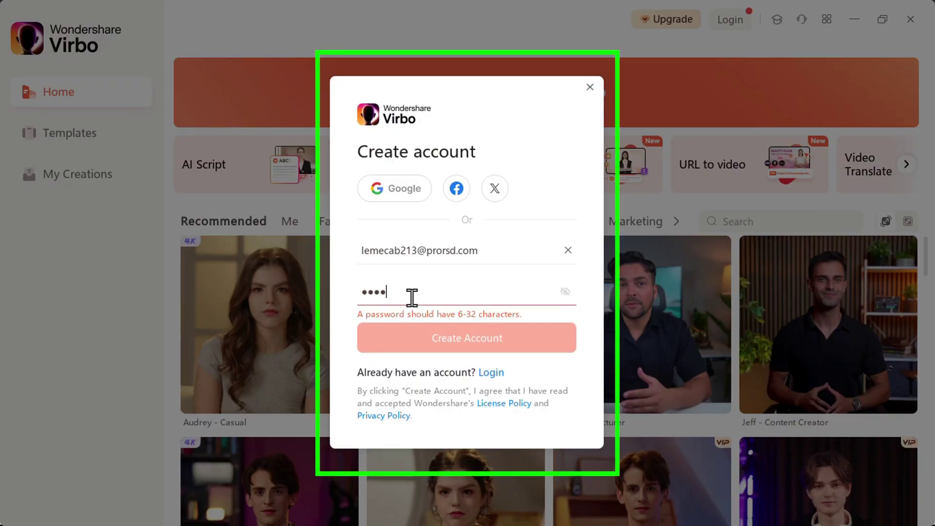
pyautogui.write('aa')
pyautogui.click(448, 341)
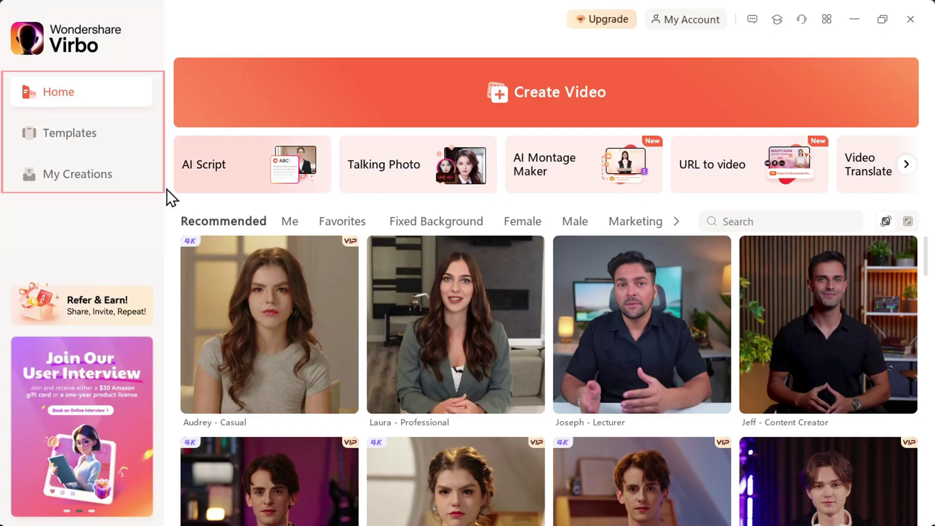
pyautogui.click(116, 131)
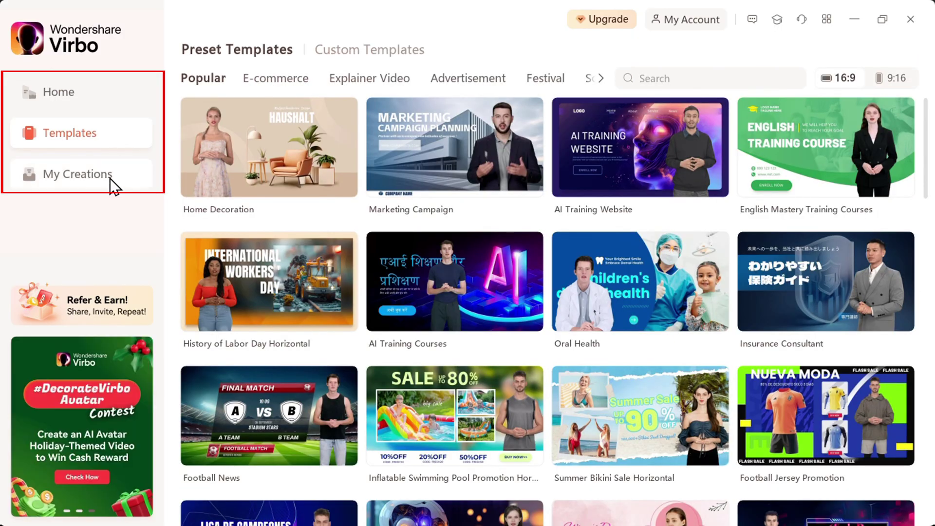
pyautogui.click(110, 178)
pyautogui.click(113, 102)
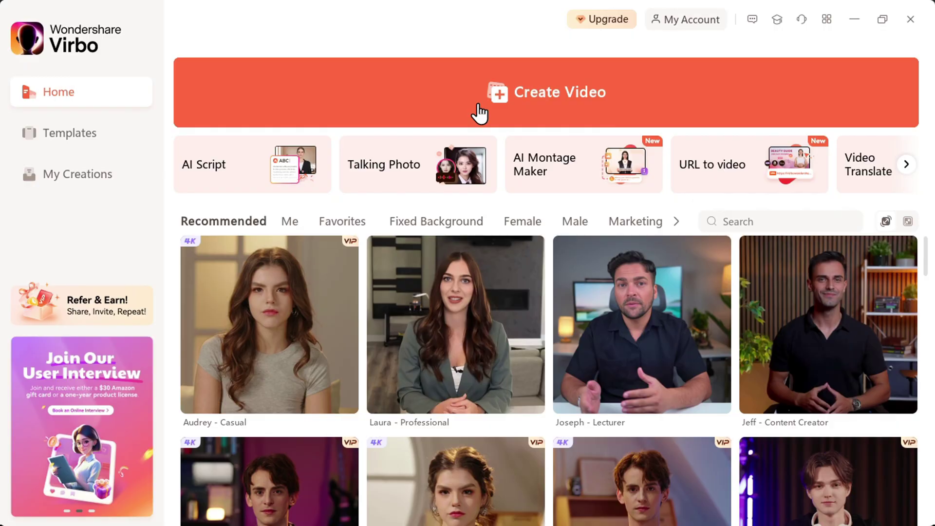
pyautogui.click(480, 113)
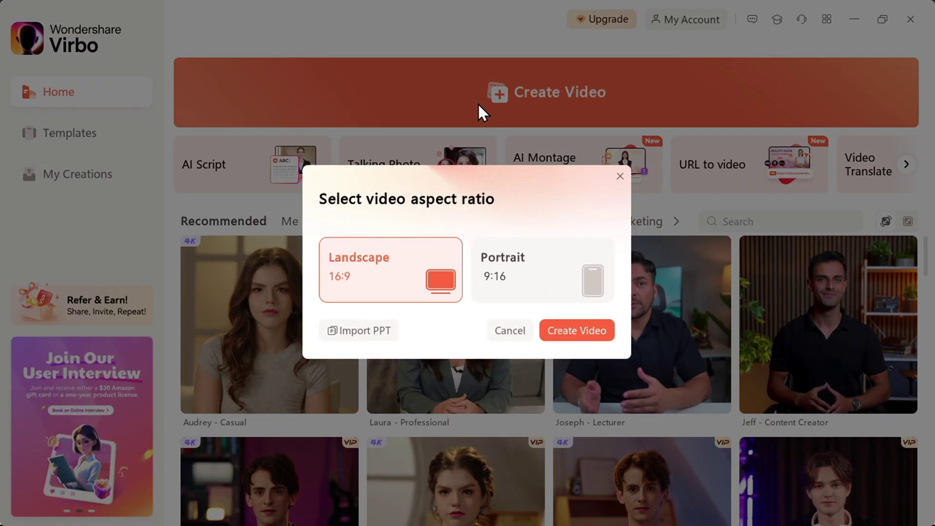
pyautogui.click(504, 334)
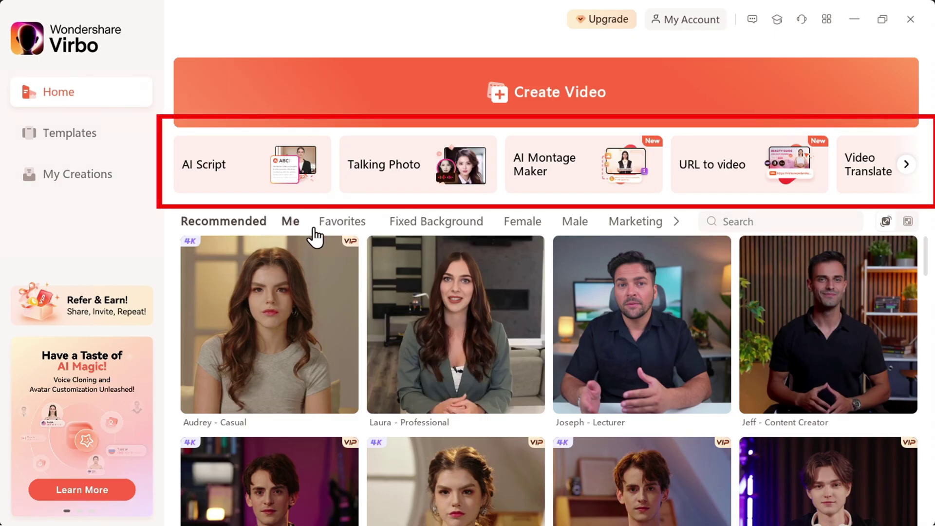
pyautogui.click(256, 176)
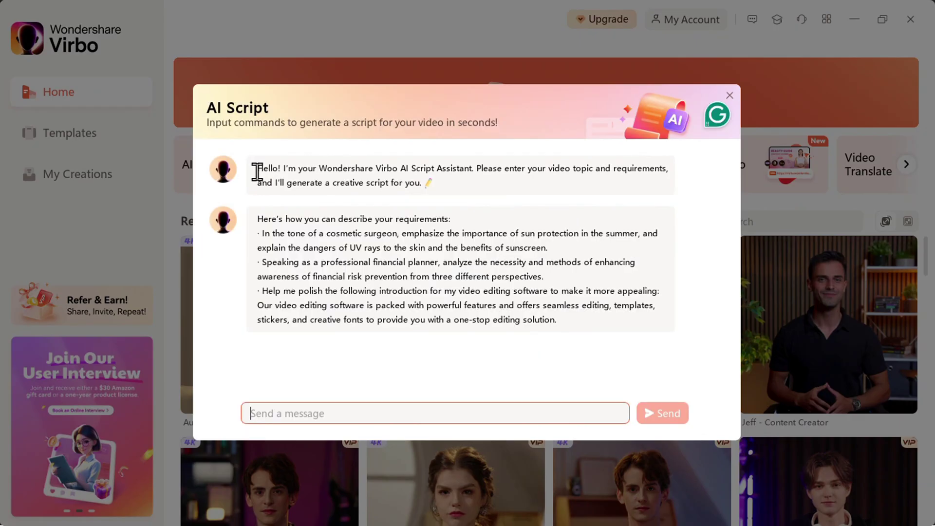
pyautogui.click(723, 95)
pyautogui.click(456, 163)
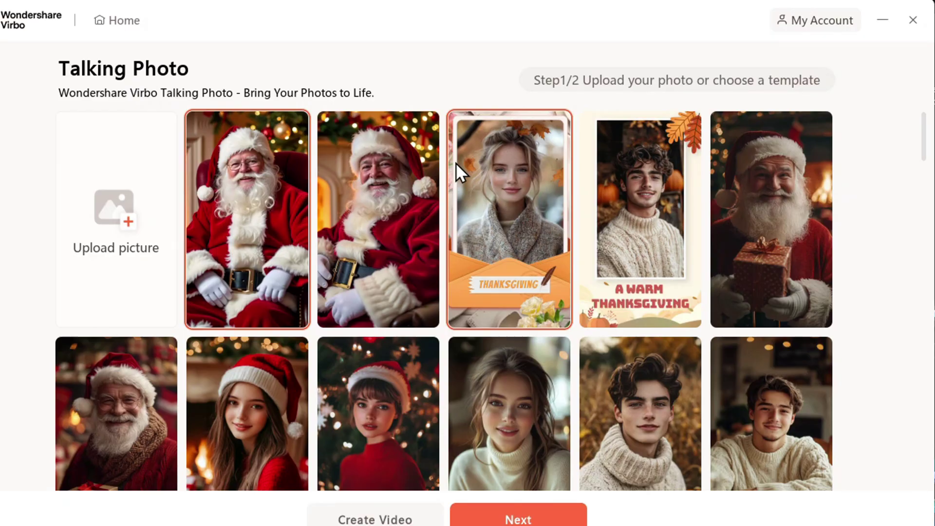
pyautogui.scroll(-5, 456, 163)
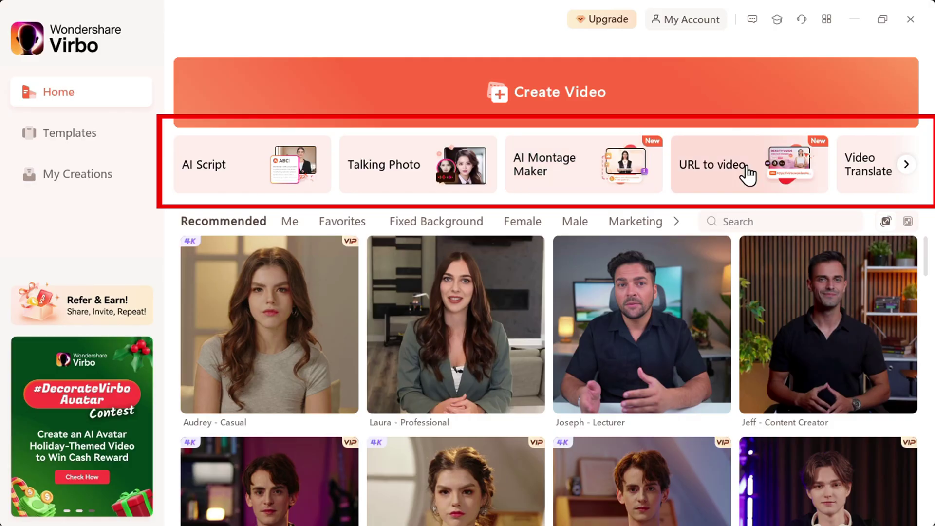
pyautogui.scroll(-2, 745, 175)
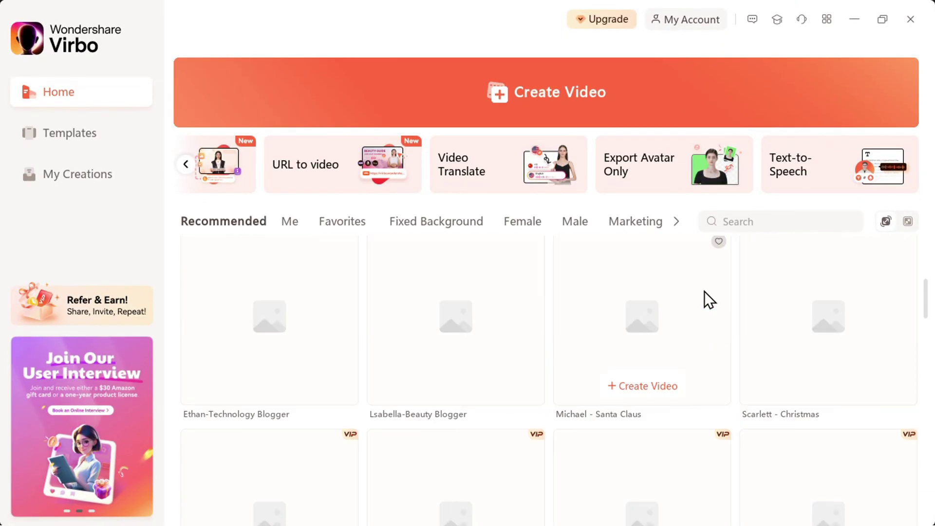
# Browse the Male, Female, Lifestyle, Fixed Background and Marketing avatar categories, ending on Occupation
pyautogui.scroll(-2, 705, 292)
pyautogui.scroll(5, 704, 291)
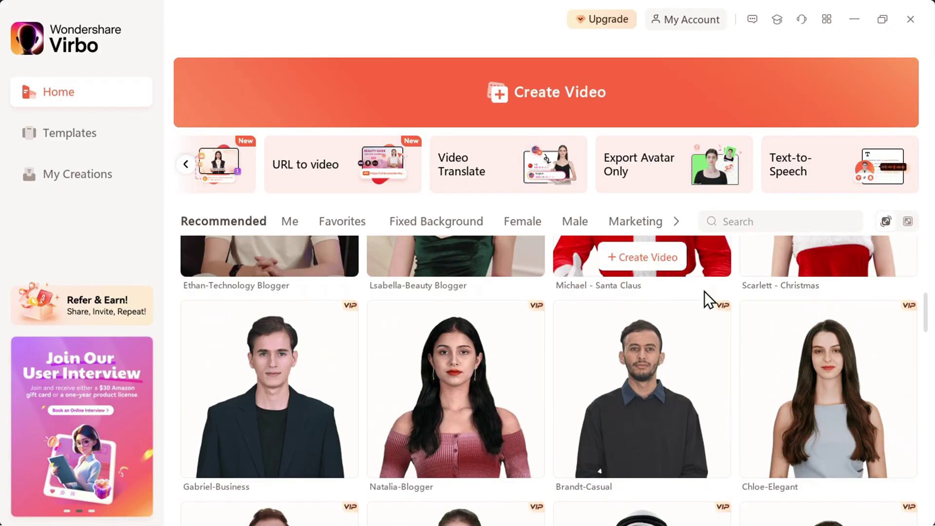
pyautogui.click(568, 229)
pyautogui.click(372, 221)
pyautogui.click(609, 229)
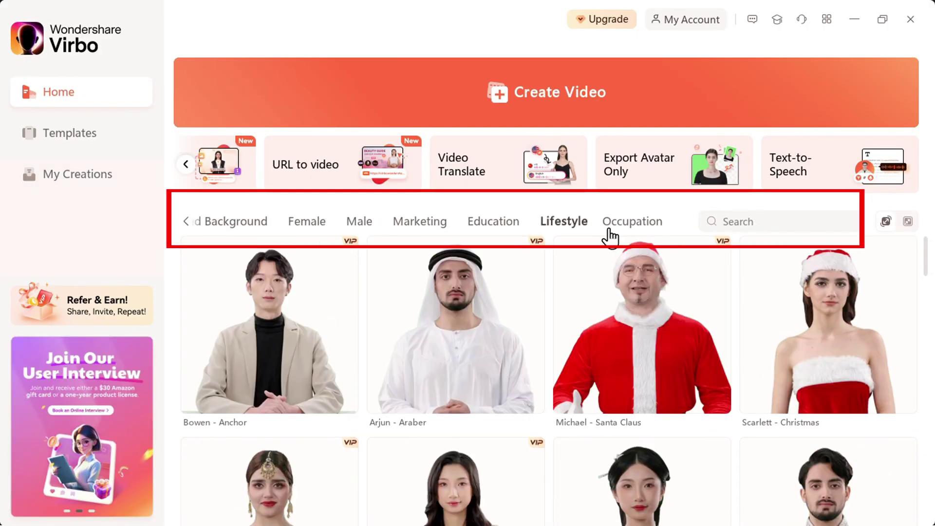
pyautogui.click(251, 228)
pyautogui.click(618, 223)
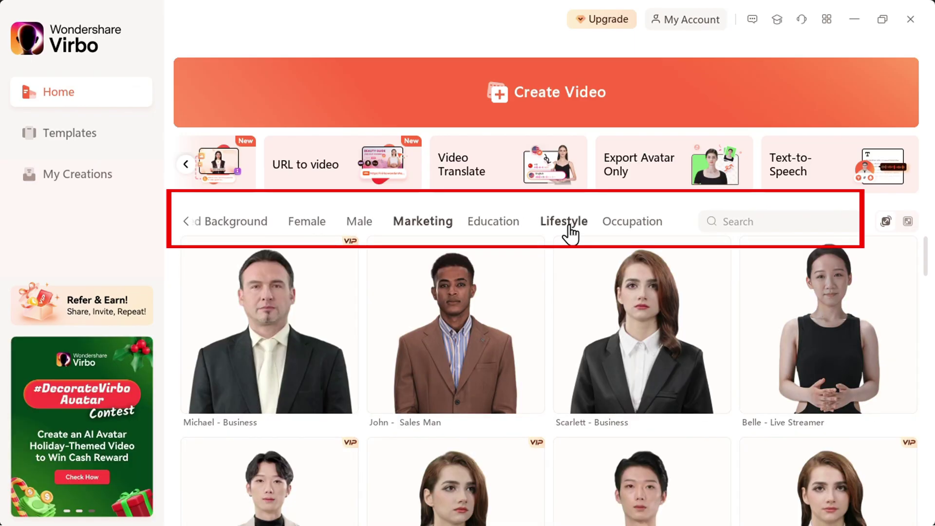
pyautogui.click(570, 229)
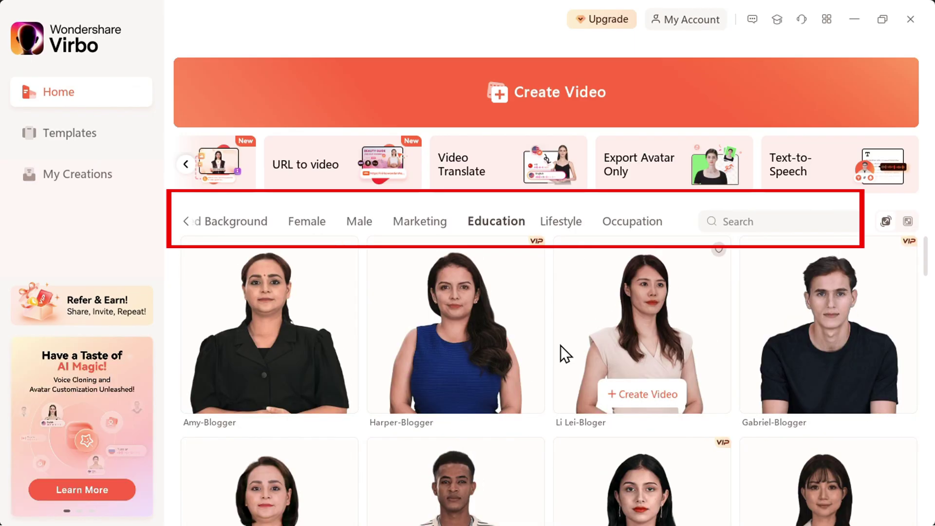
pyautogui.scroll(-2, 561, 346)
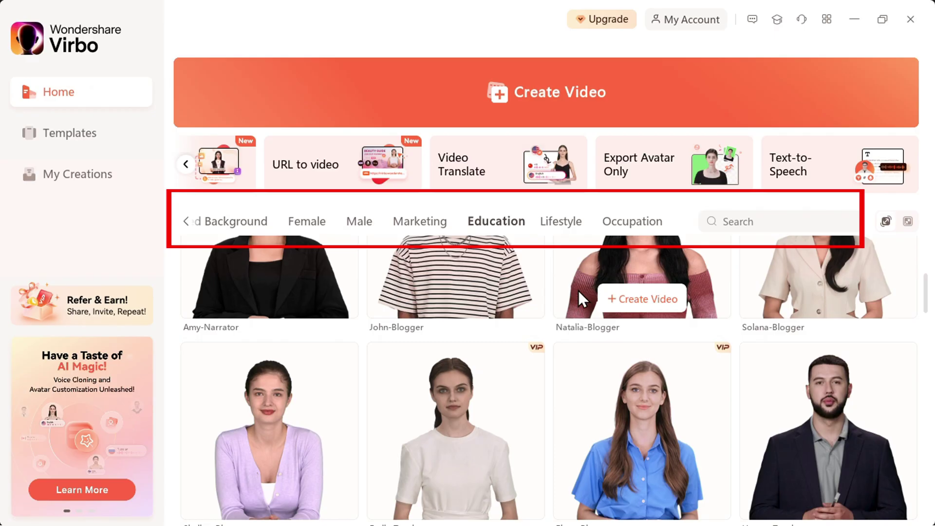
pyautogui.click(617, 229)
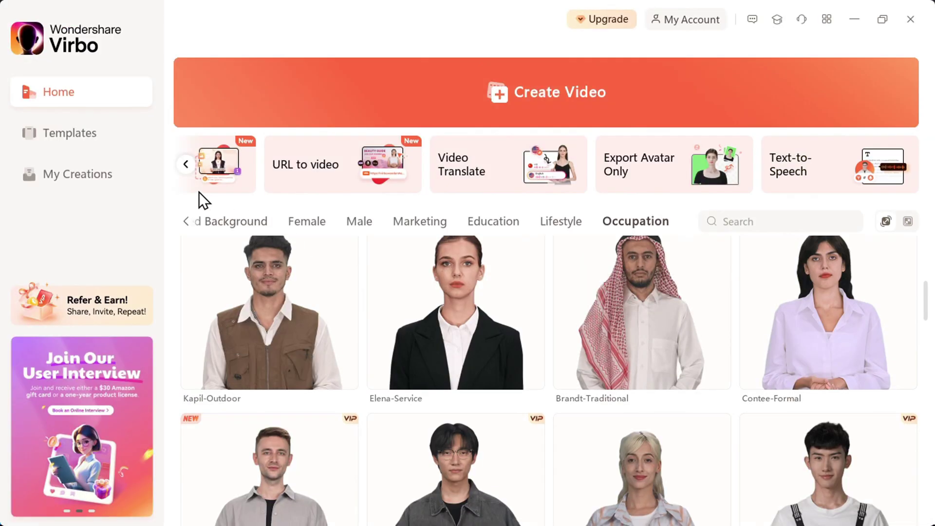
# Browse the Popular, E-commerce, Explainer Video, Advertisement and Festival templates, ending on Social Media
pyautogui.click(100, 139)
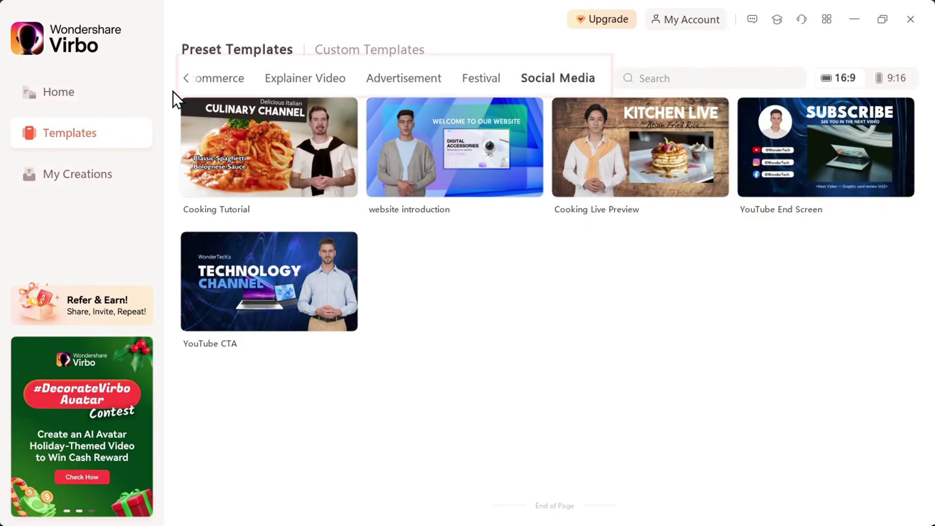
pyautogui.click(187, 85)
pyautogui.click(188, 81)
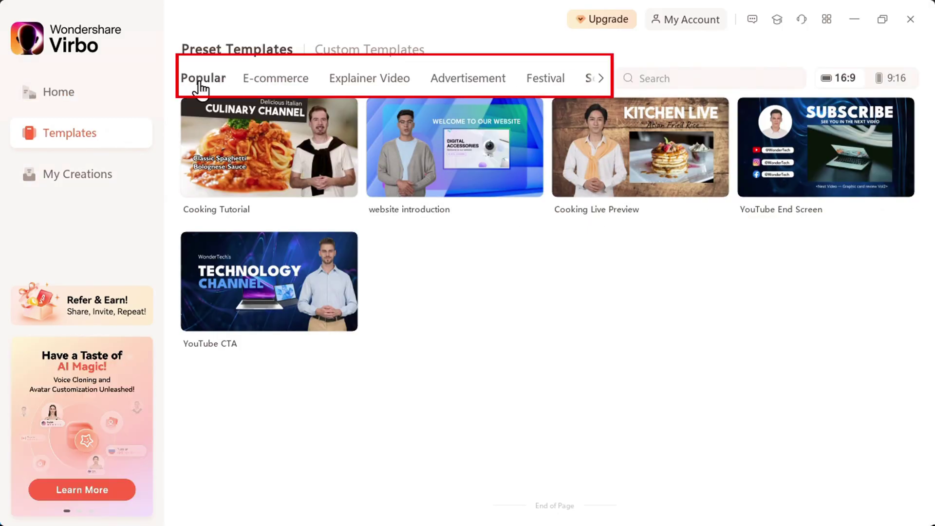
pyautogui.click(201, 87)
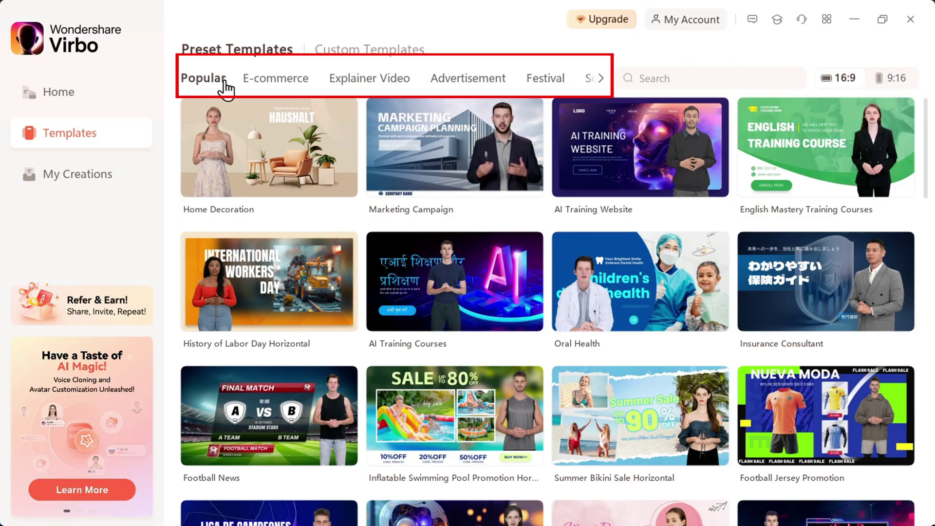
pyautogui.click(271, 82)
pyautogui.click(365, 84)
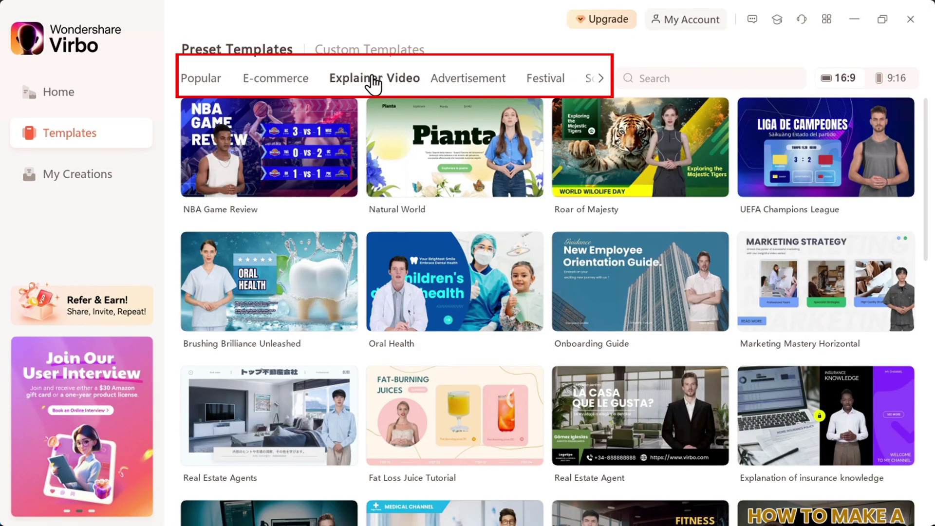
pyautogui.click(465, 83)
pyautogui.click(537, 84)
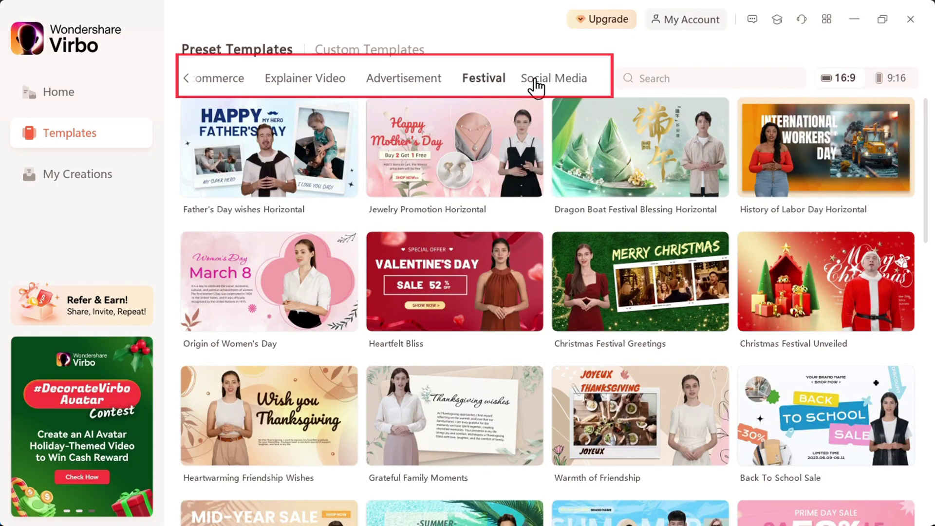
pyautogui.click(554, 79)
# Create a video from the website introduction template and move and resize its image
pyautogui.click(443, 181)
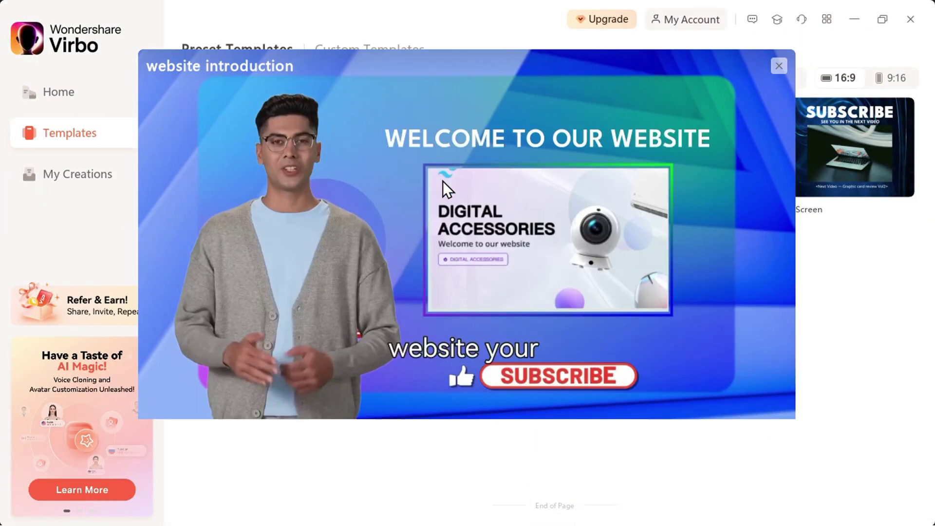
pyautogui.click(720, 449)
pyautogui.moveTo(491, 213); pyautogui.dragTo(478, 249)
pyautogui.moveTo(611, 233); pyautogui.dragTo(581, 205)
pyautogui.click(292, 176)
pyautogui.click(605, 219)
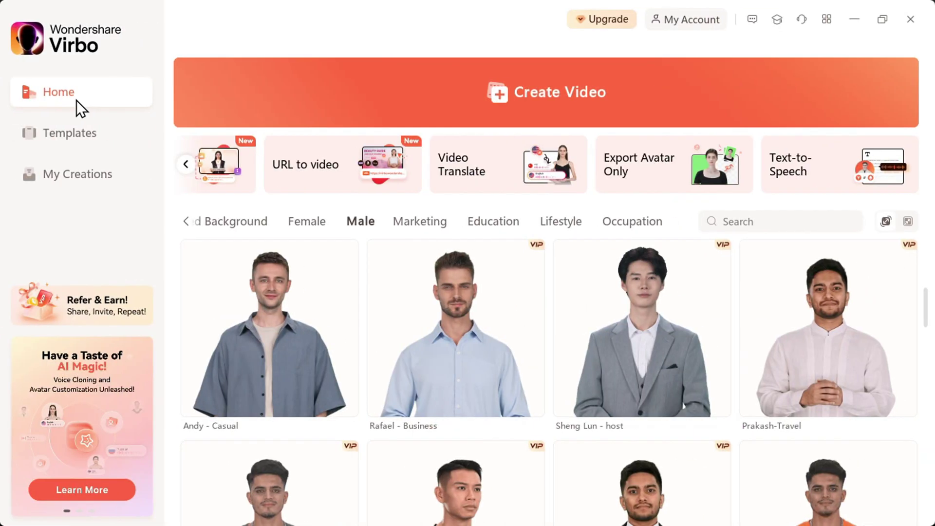
# Create a landscape 16:9 video with the Gabriel-Blogger avatar
pyautogui.scroll(-8, 698, 362)
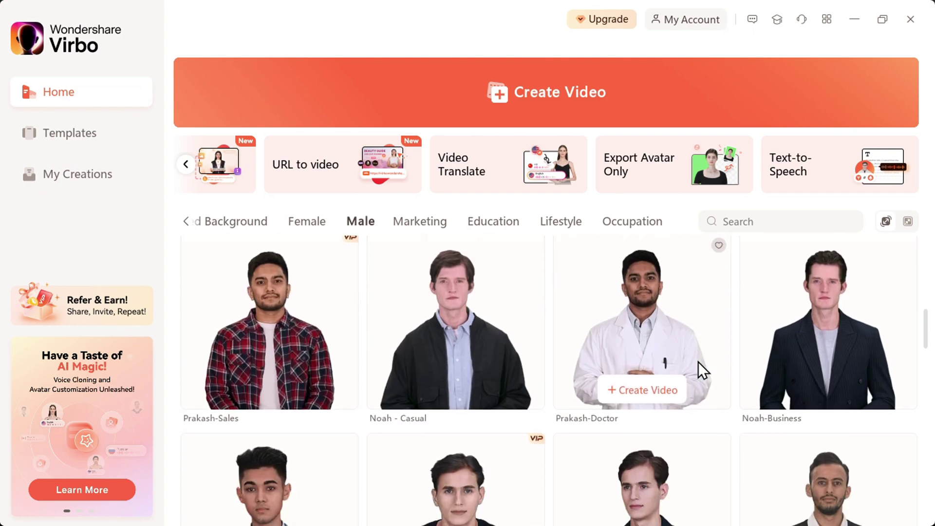
pyautogui.scroll(-4, 698, 362)
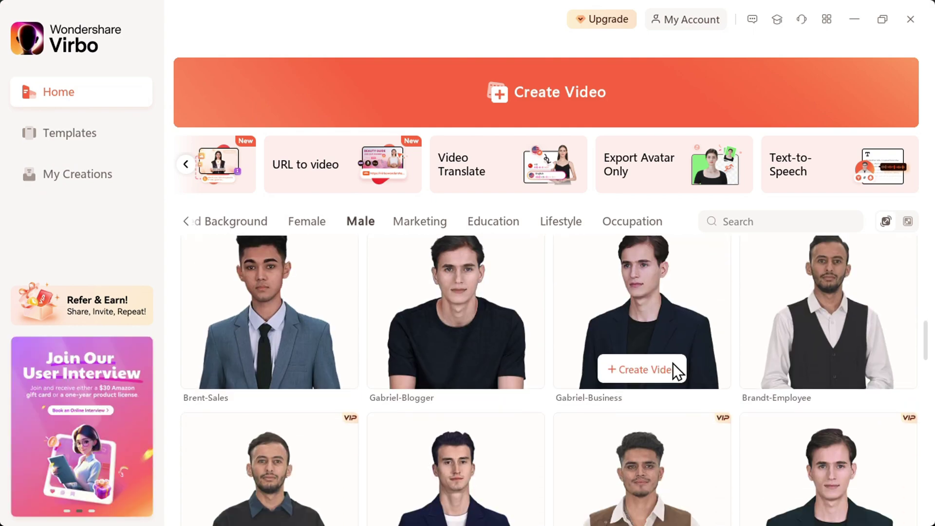
pyautogui.moveTo(478, 370)
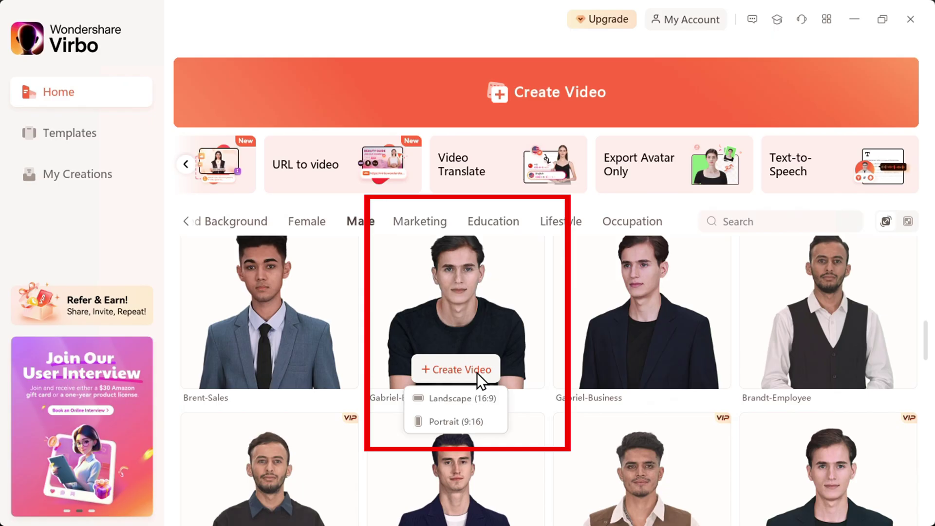
pyautogui.click(463, 399)
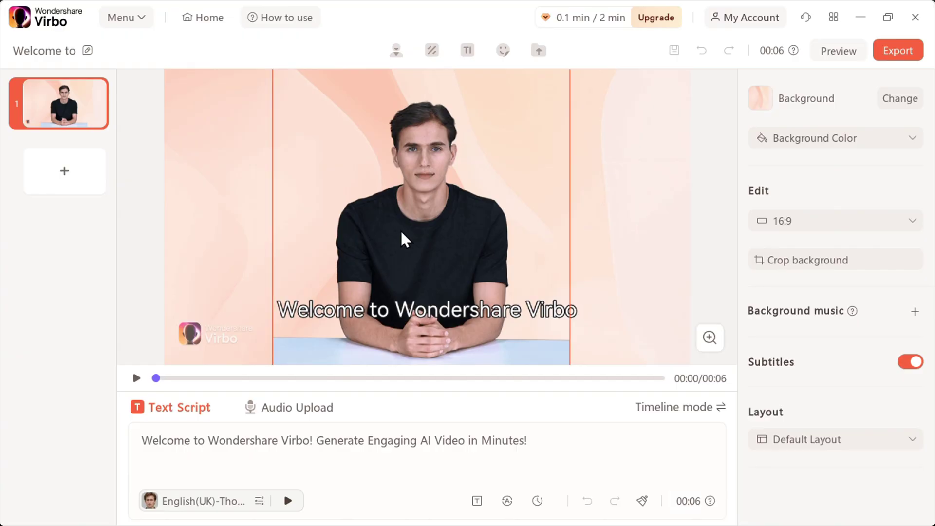
# Replace the presenter with the male avatar Bowen - Anchor
pyautogui.click(399, 59)
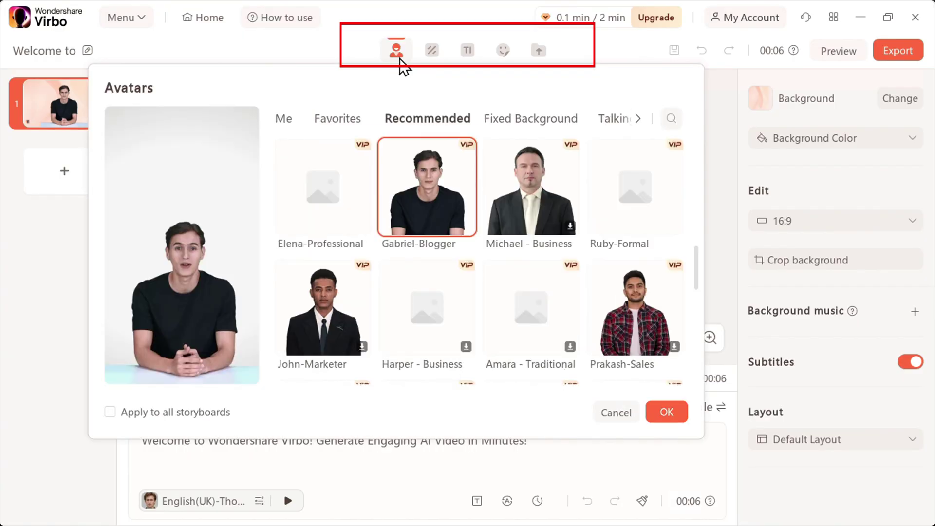
pyautogui.scroll(-3, 409, 194)
pyautogui.click(374, 119)
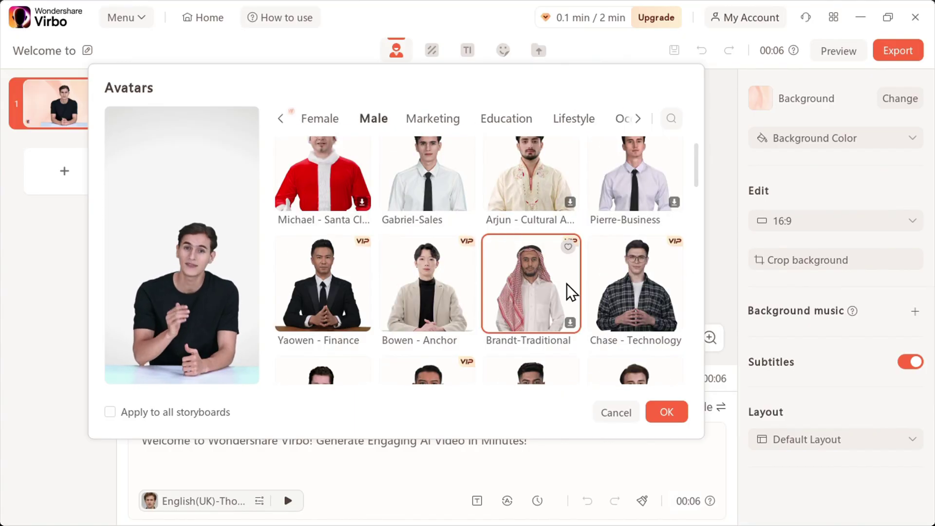
pyautogui.click(441, 312)
pyautogui.click(667, 413)
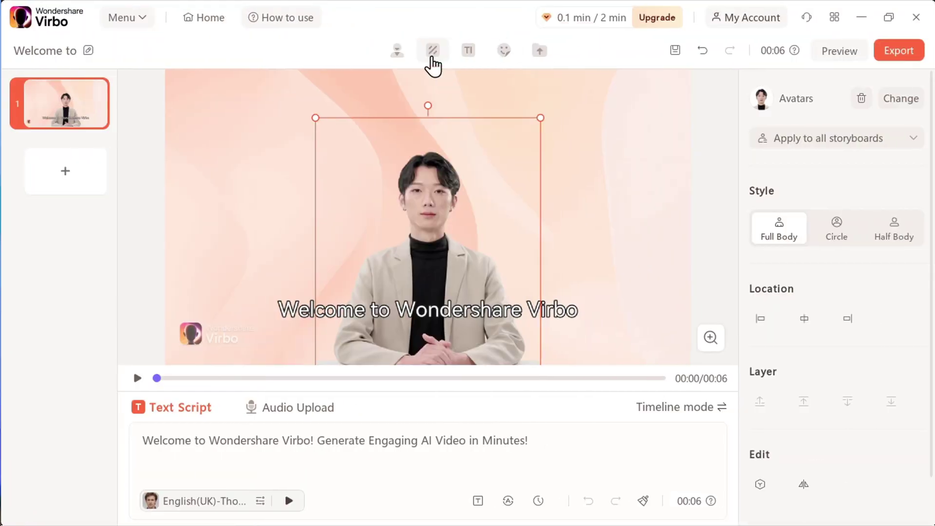
pyautogui.click(431, 54)
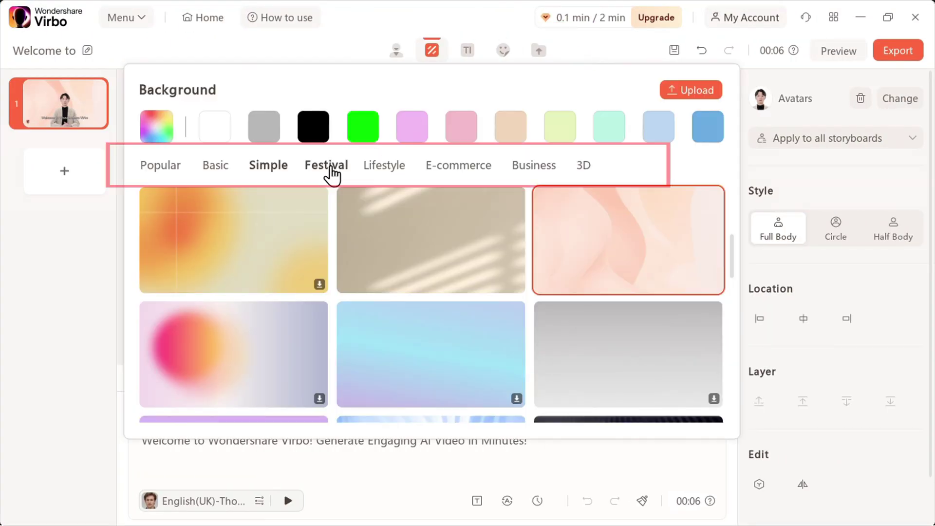
# Browse the Festival, Lifestyle, E-commerce, Basic, Simple and 3D background categories
pyautogui.click(329, 170)
pyautogui.click(378, 171)
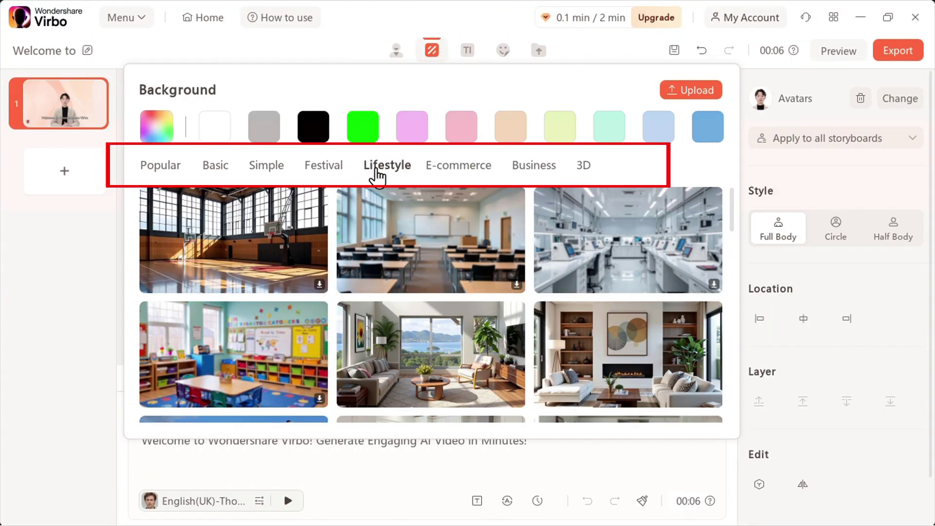
pyautogui.click(442, 170)
pyautogui.click(225, 170)
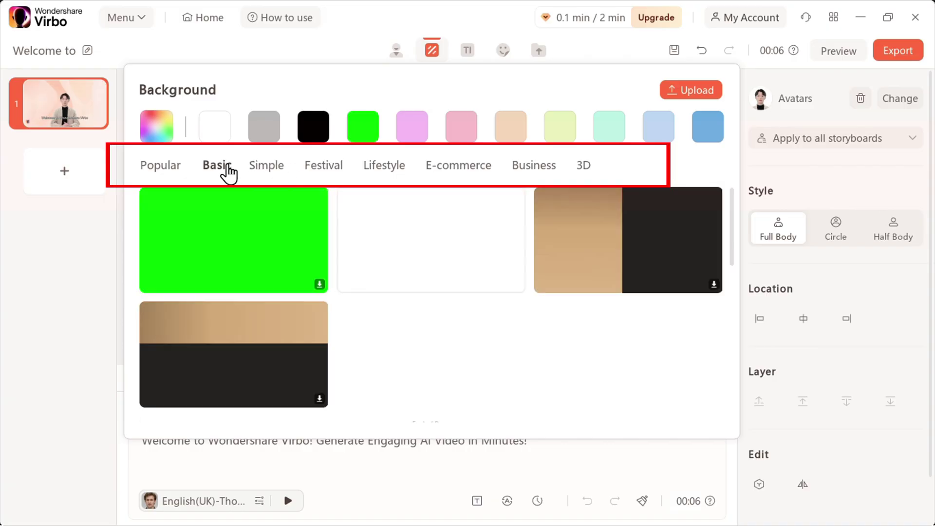
pyautogui.click(263, 168)
pyautogui.click(584, 168)
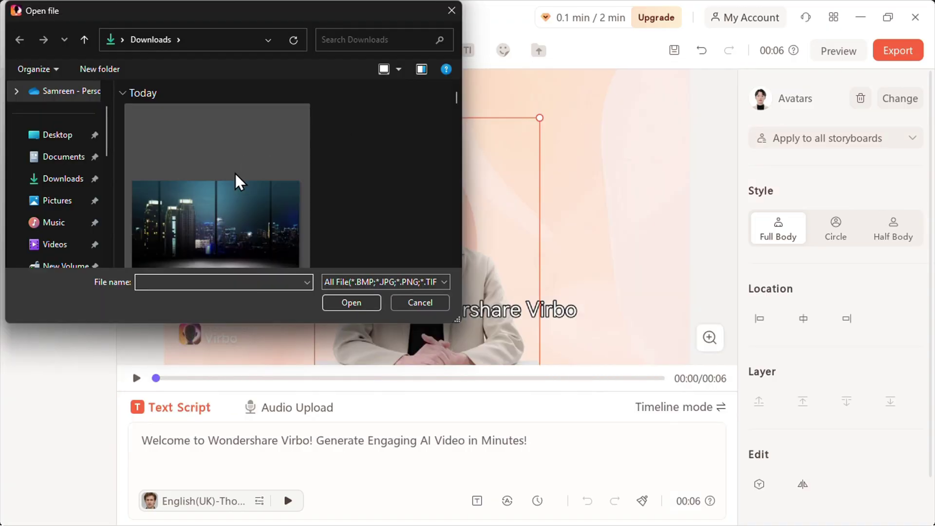
# Set the uploaded night-city image as the background, confirming its crop
pyautogui.doubleClick(223, 220)
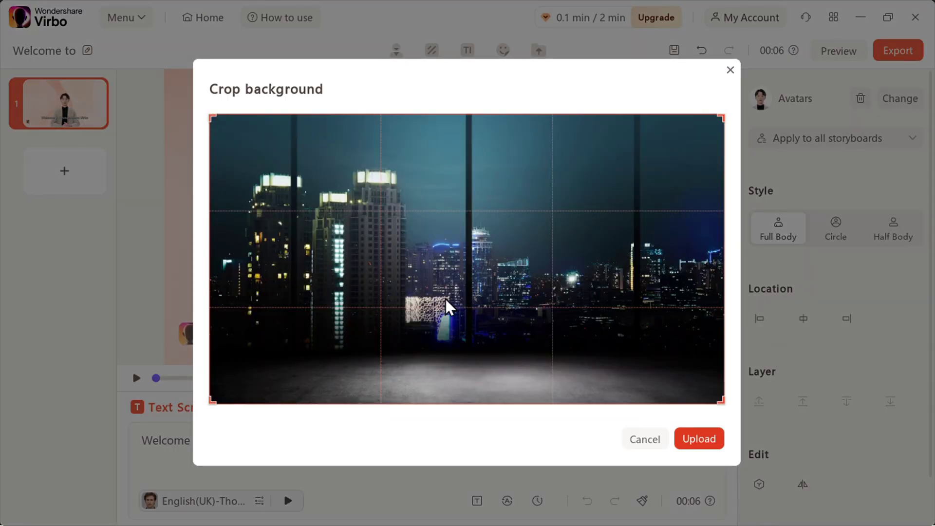
pyautogui.click(705, 440)
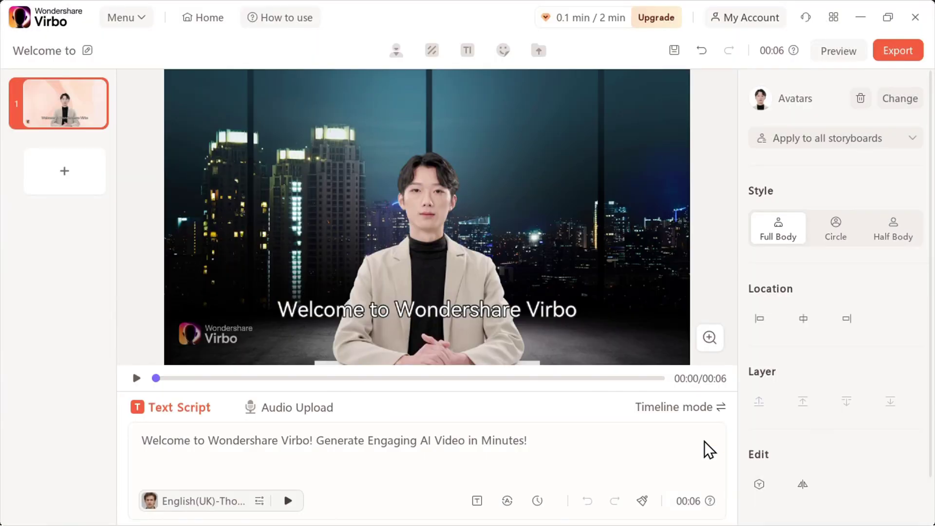
pyautogui.click(448, 181)
# Look through the text templates and the imported videos library, then close it
pyautogui.click(468, 50)
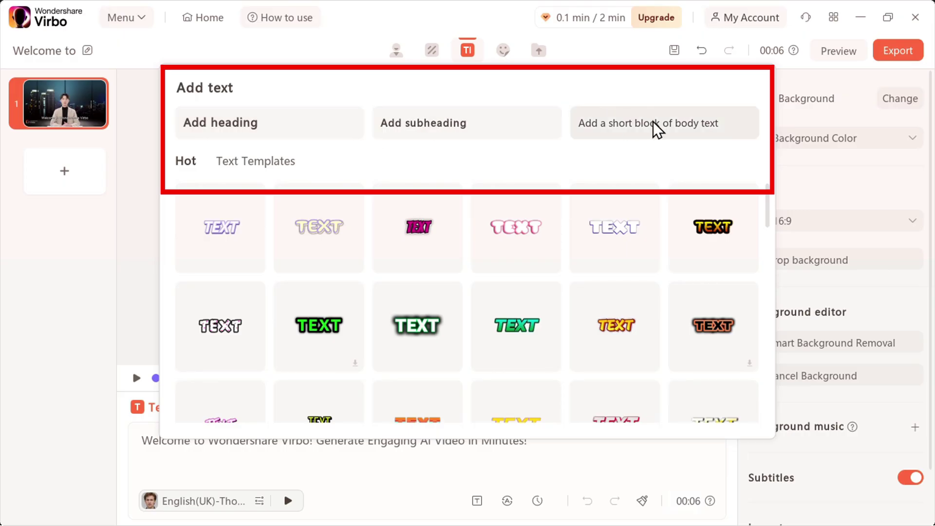
pyautogui.click(262, 170)
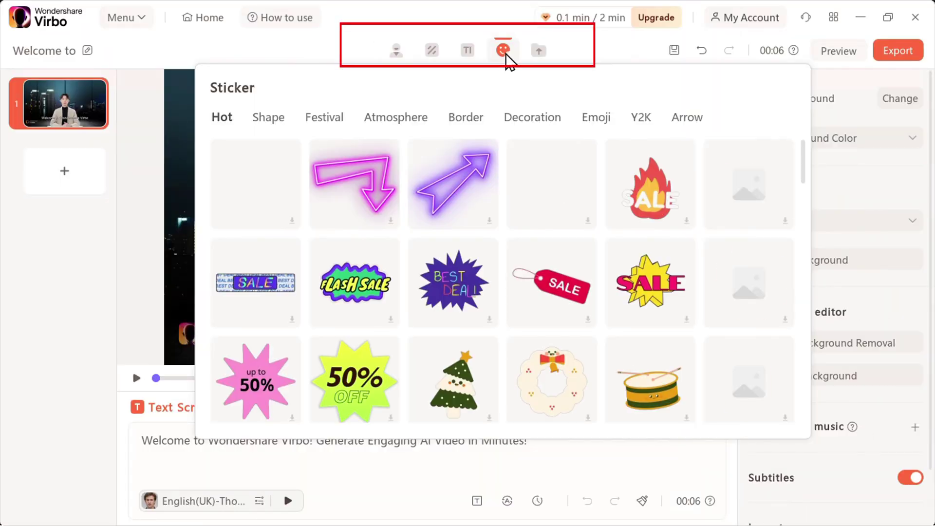
pyautogui.scroll(-2, 542, 229)
pyautogui.scroll(2, 542, 229)
pyautogui.click(539, 50)
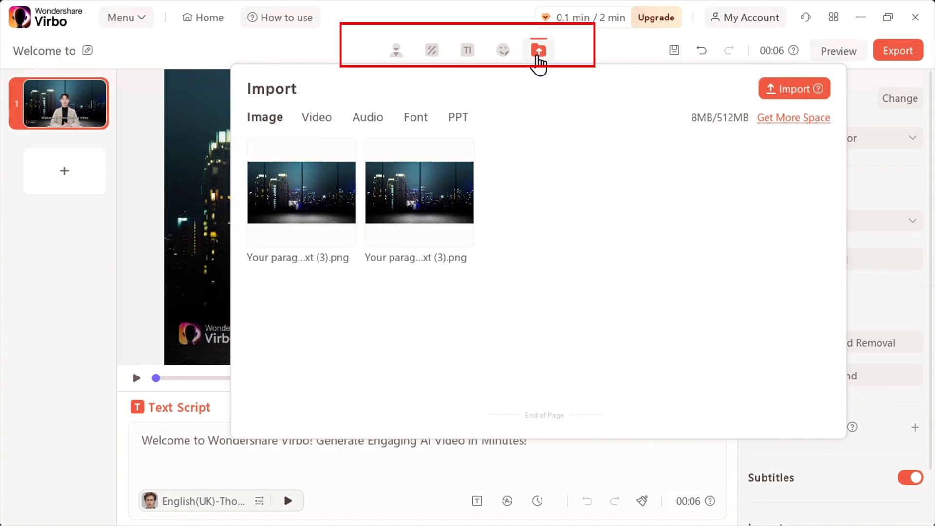
pyautogui.click(312, 127)
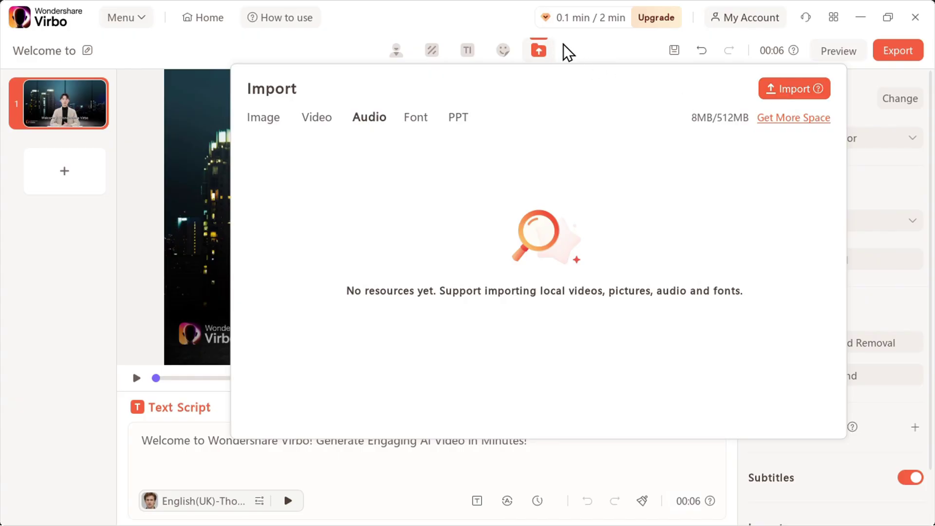
pyautogui.click(538, 50)
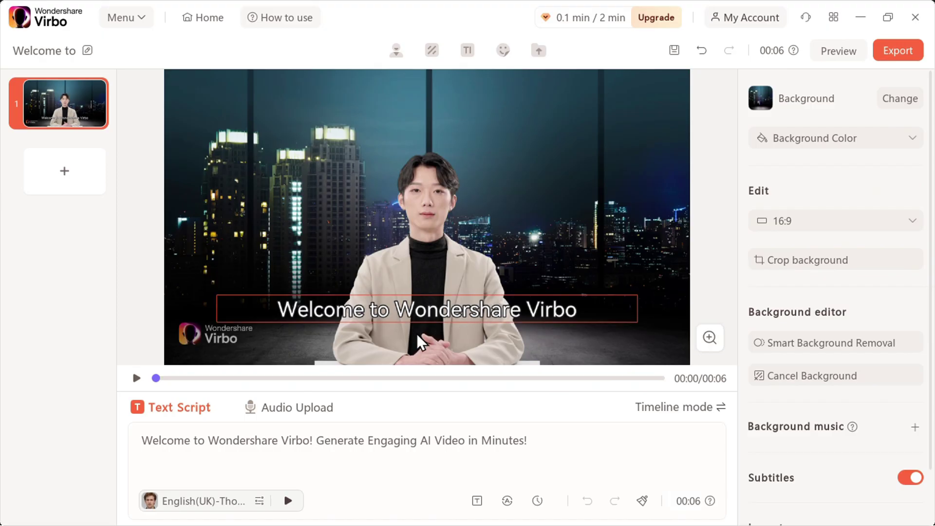
pyautogui.click(176, 441)
# Replace the script text with 'hii' and try the audio narration option
pyautogui.hotkey('ctrl', 'a')
pyautogui.press('BackSpace')
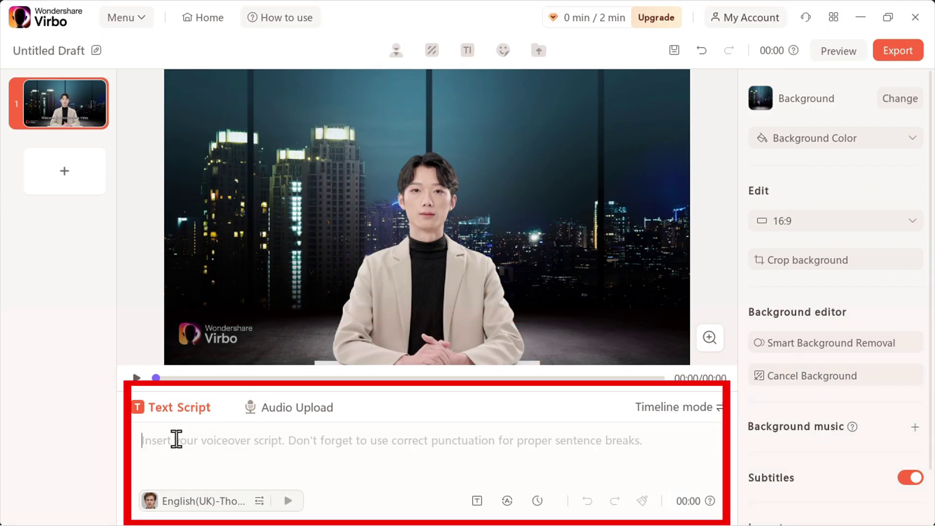
pyautogui.write('hii')
pyautogui.click(290, 411)
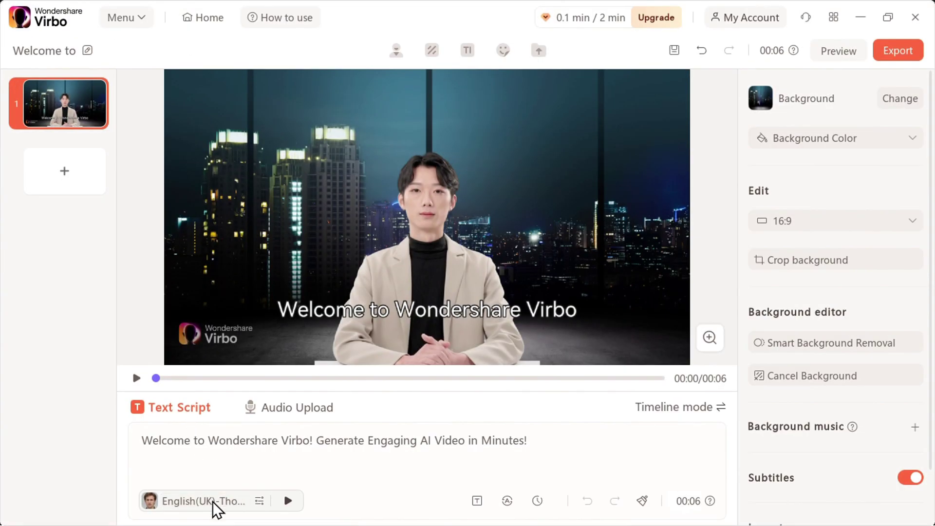
pyautogui.click(213, 502)
# Try the Language, Gender, Scenes and Features voice filters, then close the voice list
pyautogui.click(310, 168)
pyautogui.click(437, 166)
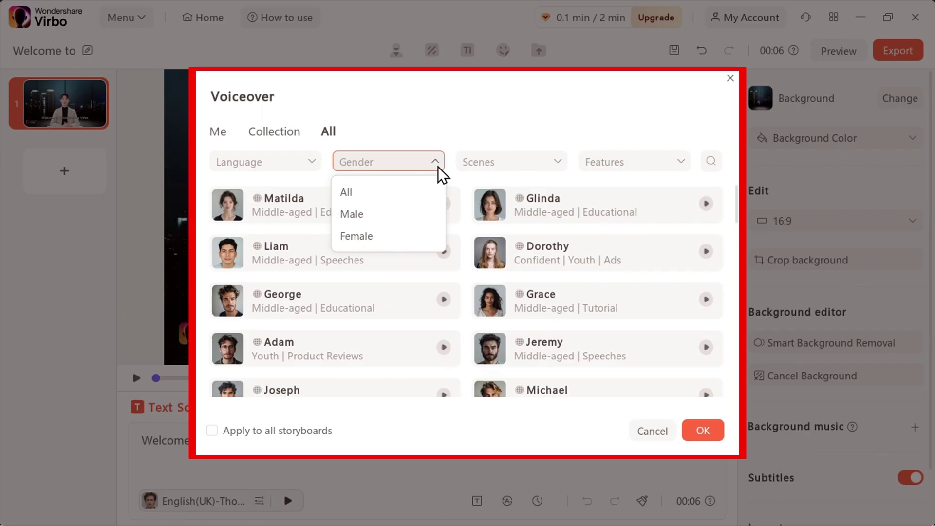
pyautogui.click(554, 163)
pyautogui.click(677, 166)
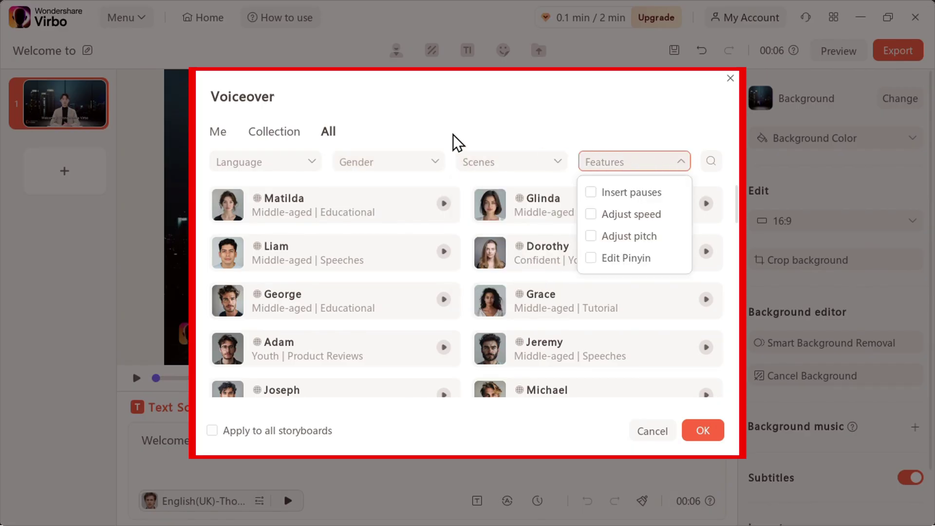
pyautogui.click(491, 141)
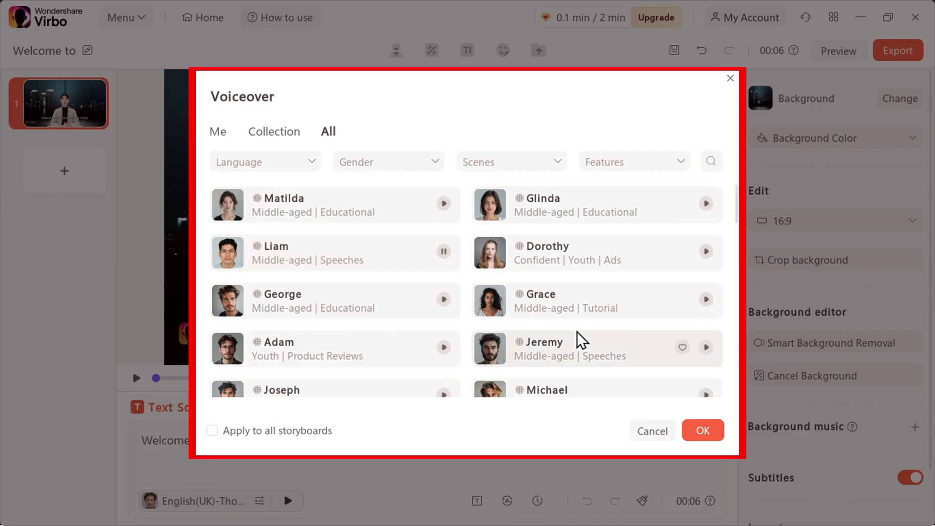
pyautogui.scroll(-2, 581, 339)
pyautogui.scroll(2, 580, 338)
pyautogui.click(703, 430)
pyautogui.click(259, 501)
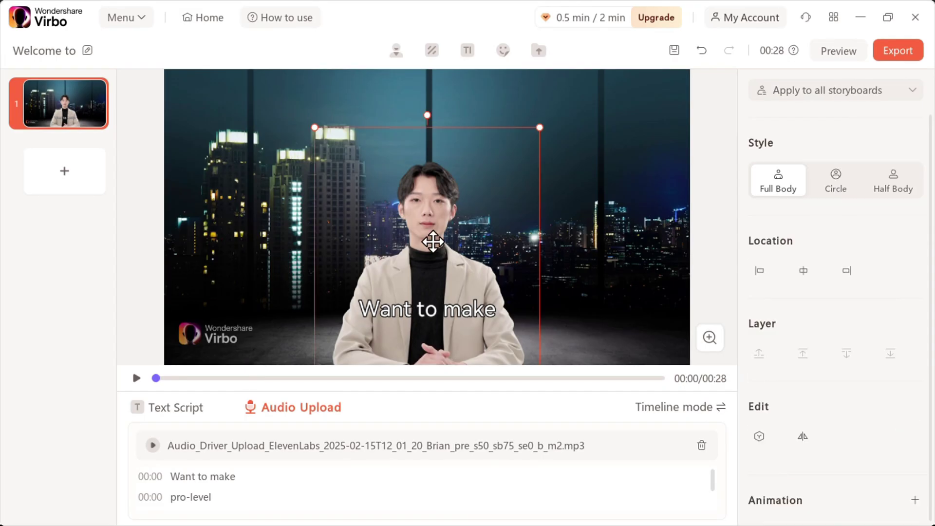
# Enlarge the presenter and try Circle and Half Body styles before returning to Full Body
pyautogui.click(437, 251)
pyautogui.click(512, 141)
pyautogui.click(451, 223)
pyautogui.moveTo(539, 104); pyautogui.dragTo(701, 9)
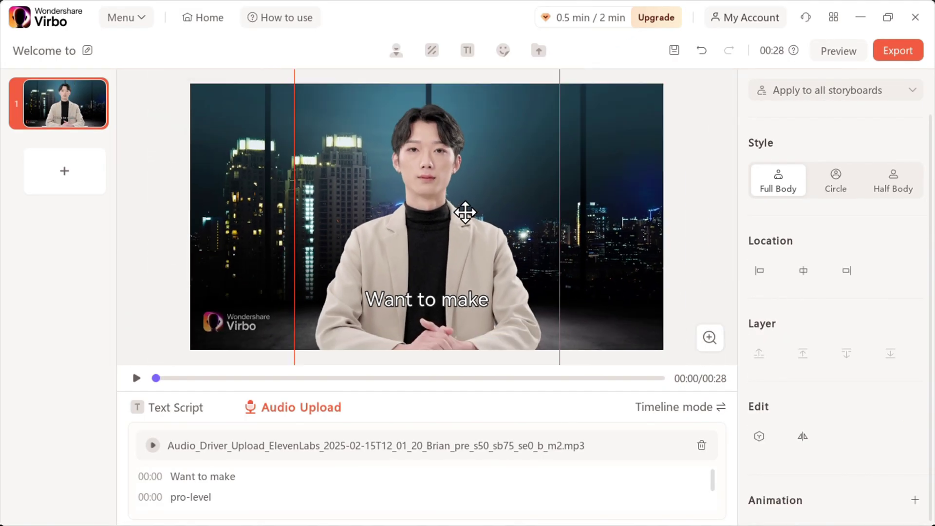
pyautogui.click(840, 178)
pyautogui.click(888, 187)
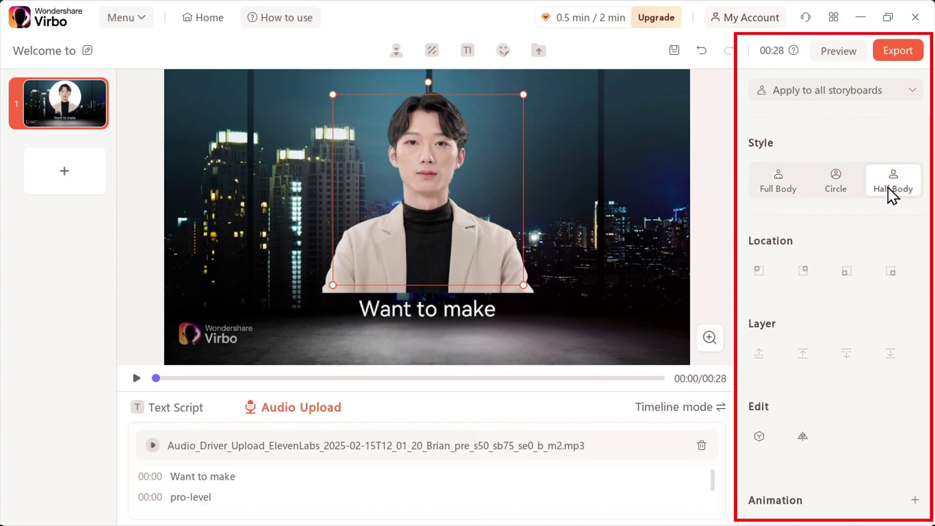
pyautogui.click(770, 196)
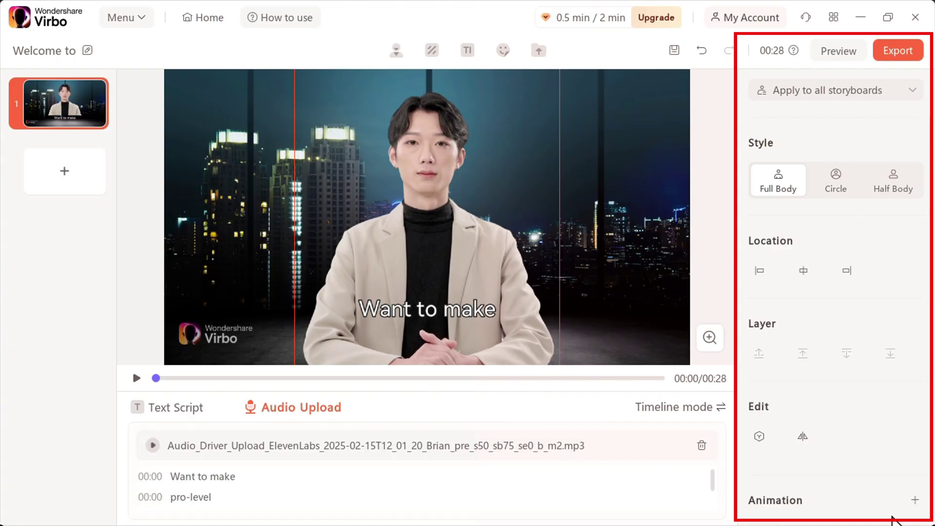
# Give the presenter a Fade entrance and a To the left exit animation
pyautogui.click(915, 501)
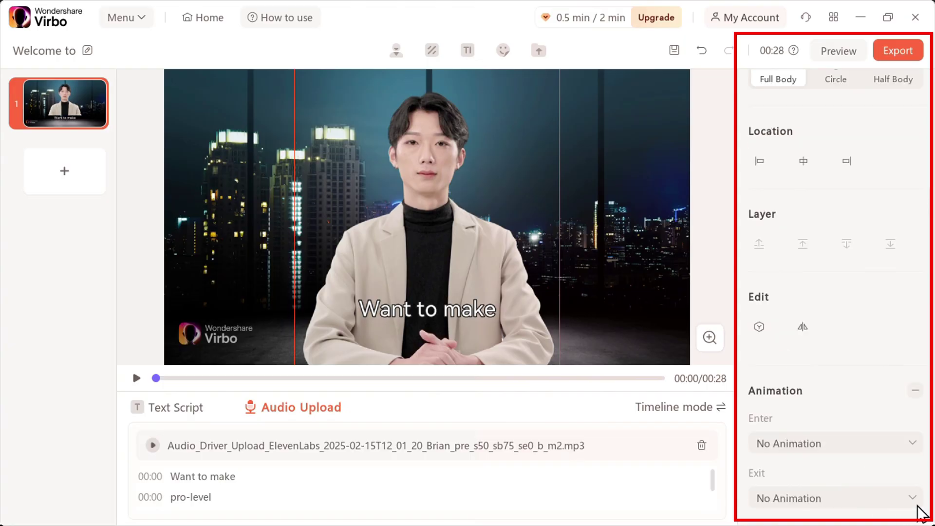
pyautogui.click(915, 444)
pyautogui.click(883, 215)
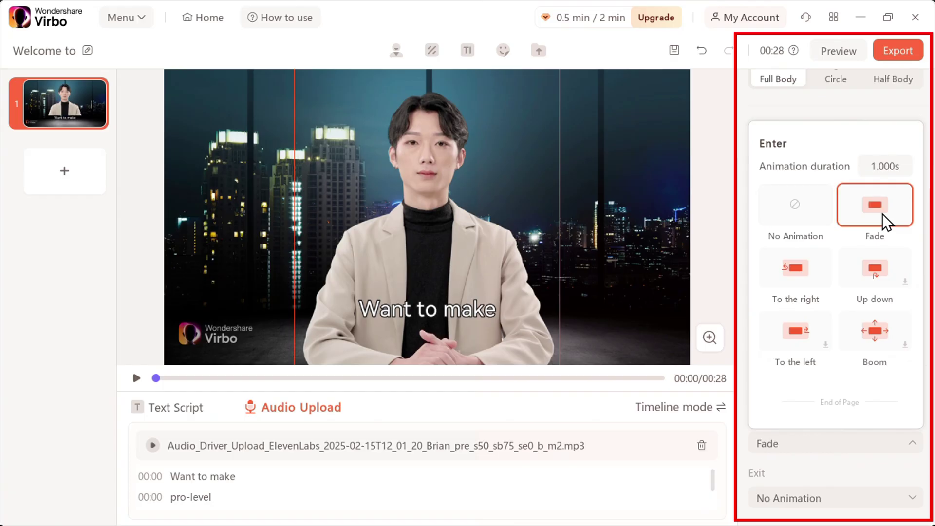
pyautogui.click(913, 498)
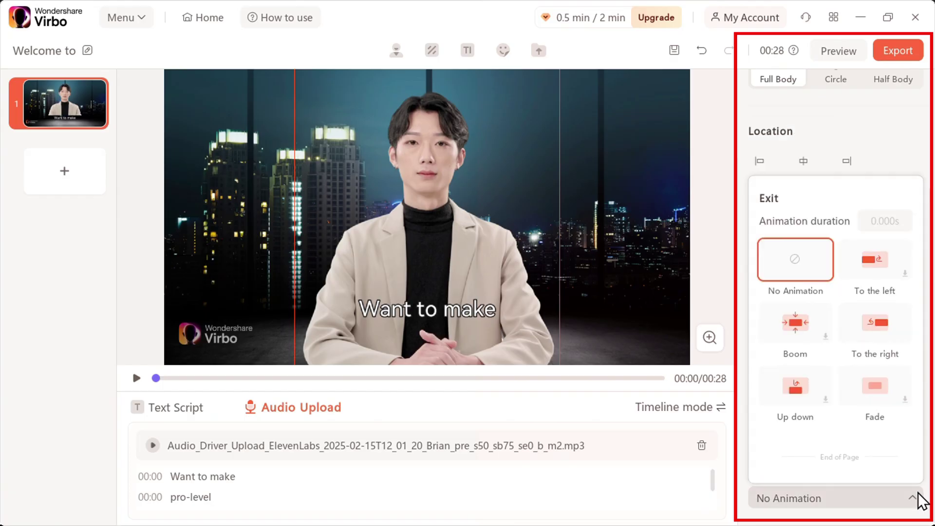
pyautogui.click(880, 278)
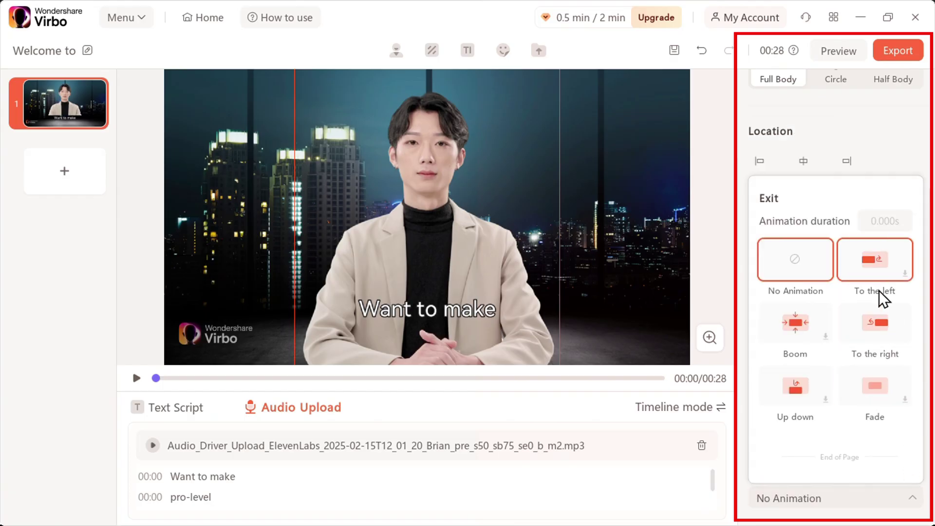
pyautogui.click(883, 153)
pyautogui.click(669, 198)
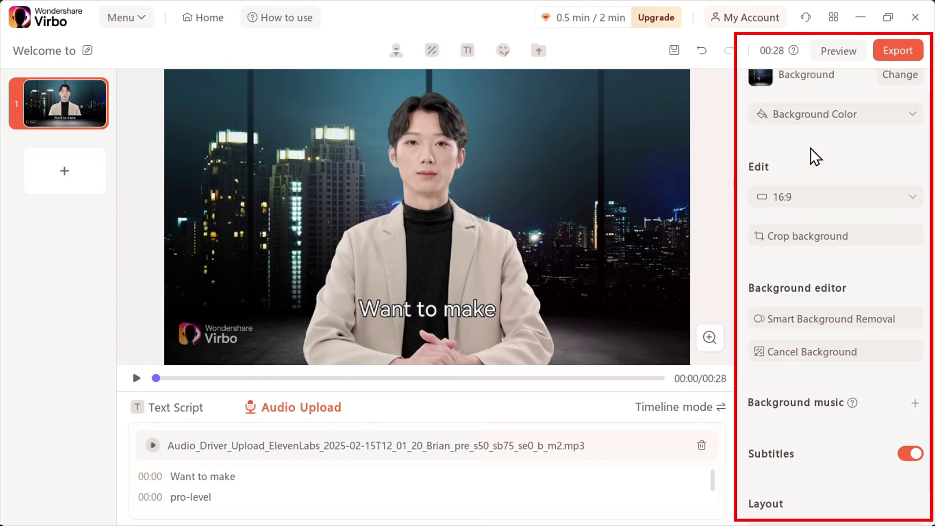
pyautogui.scroll(1, 829, 146)
pyautogui.click(898, 141)
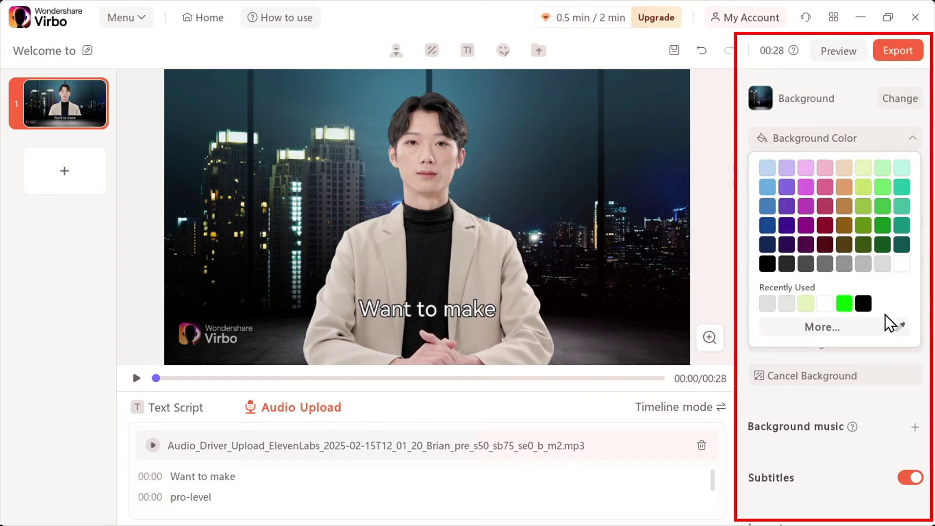
pyautogui.click(808, 357)
pyautogui.click(912, 221)
pyautogui.click(912, 225)
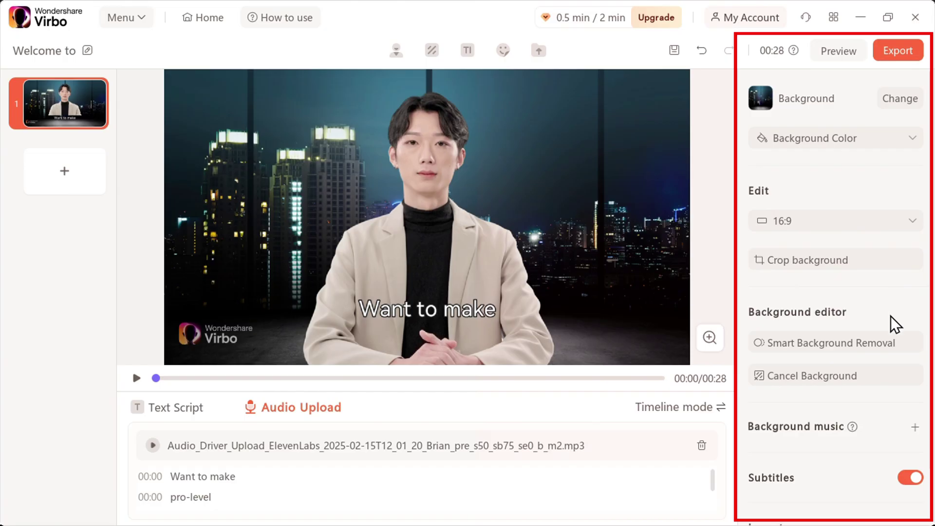
pyautogui.click(915, 428)
pyautogui.scroll(-2, 912, 432)
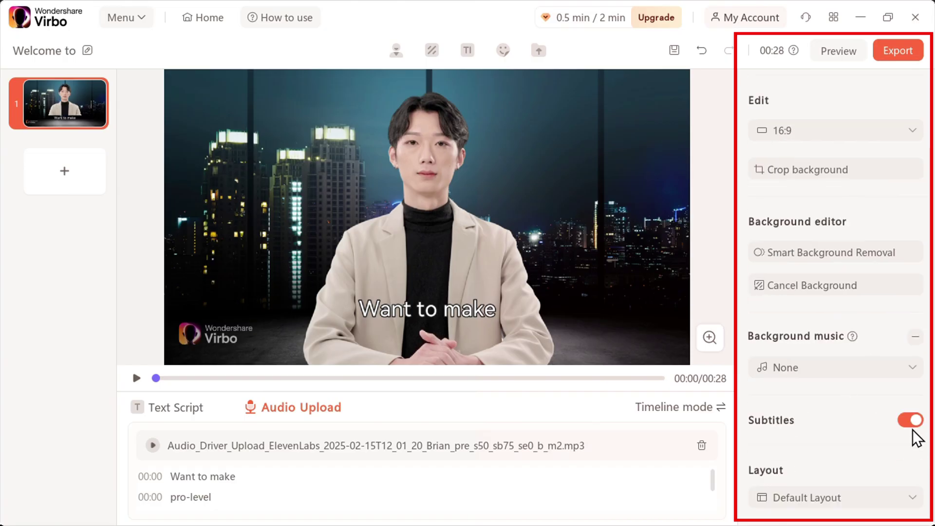
pyautogui.click(909, 372)
pyautogui.hscroll(3, 841, 441)
pyautogui.hscroll(-3, 841, 443)
pyautogui.scroll(-5, 827, 475)
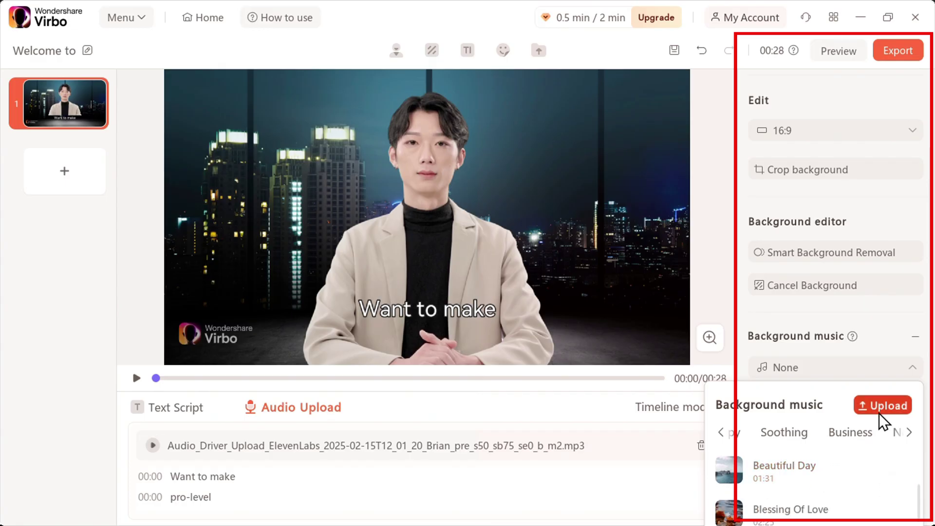
pyautogui.click(879, 323)
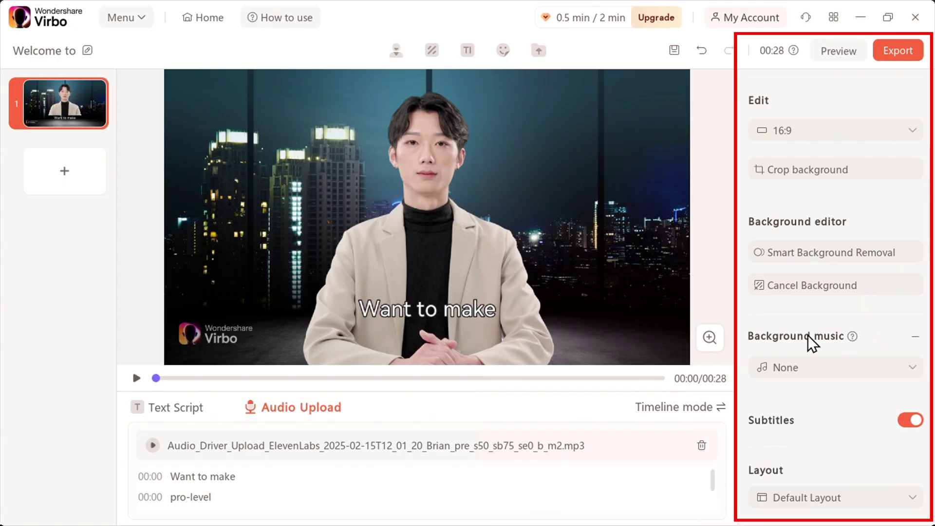
# Style the subtitles with the pink-outlined handwritten preset at size 64, then preview the video
pyautogui.click(496, 298)
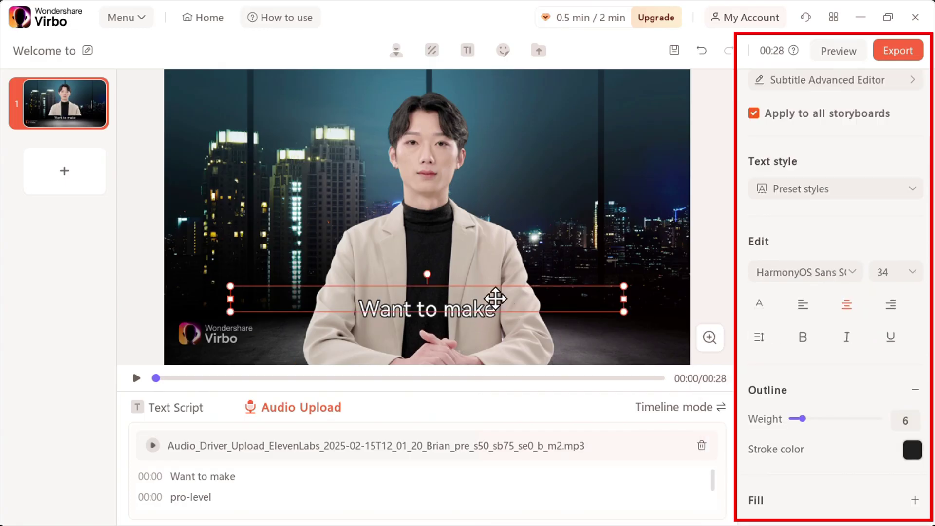
pyautogui.click(916, 277)
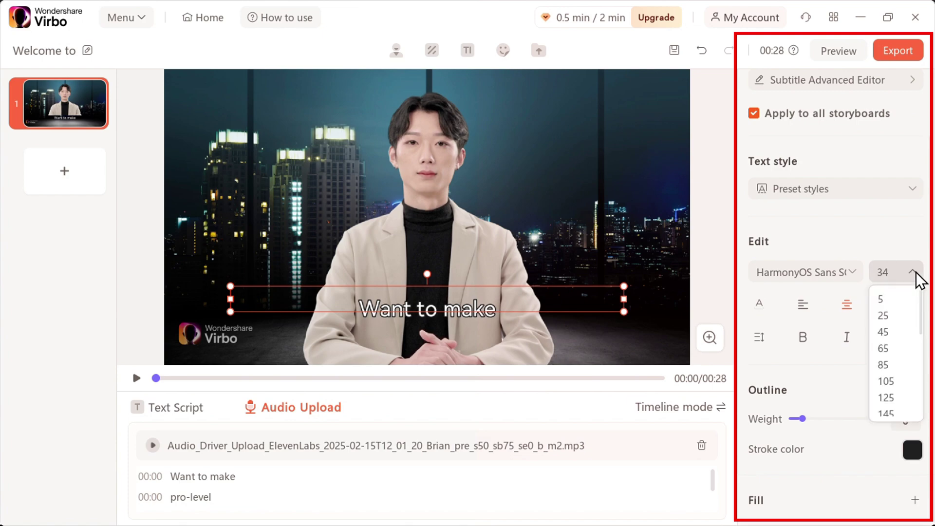
pyautogui.click(891, 336)
pyautogui.click(877, 182)
pyautogui.scroll(-1, 776, 377)
pyautogui.click(779, 407)
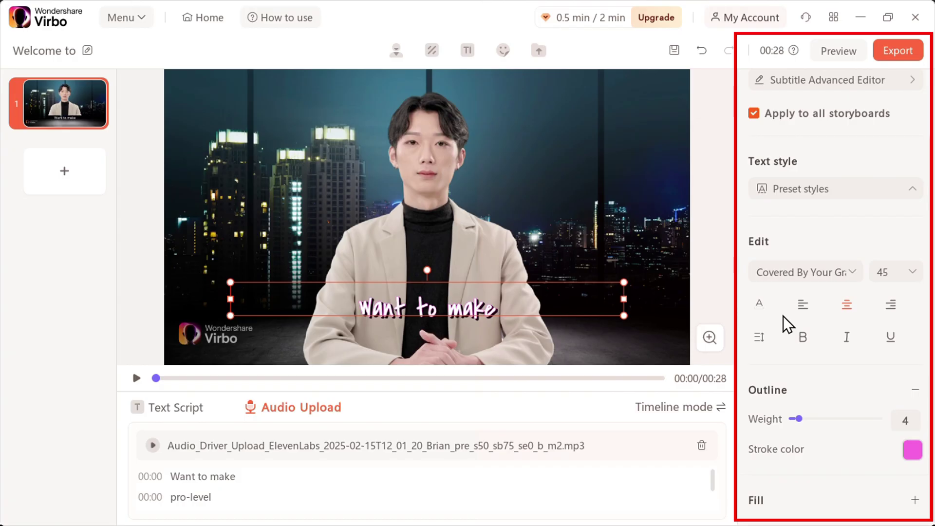
pyautogui.scroll(2, 864, 428)
pyautogui.moveTo(624, 283); pyautogui.dragTo(709, 259)
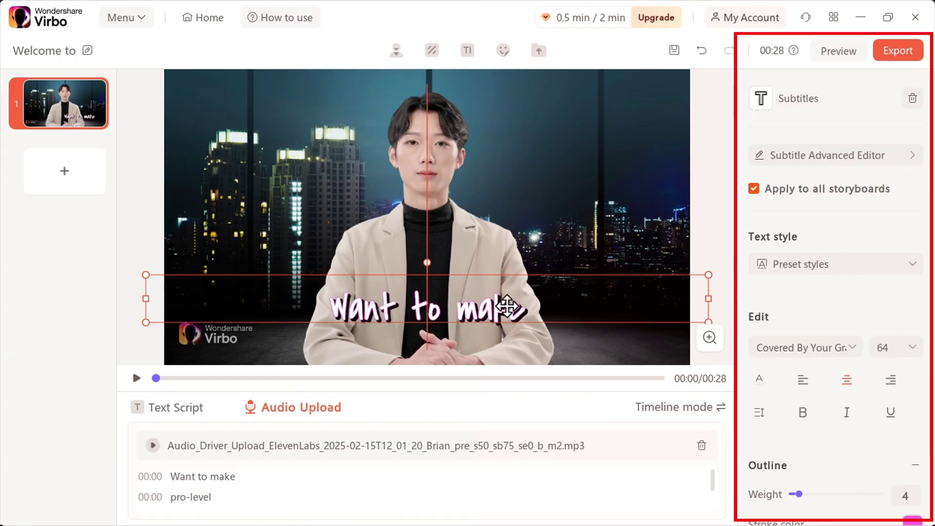
pyautogui.click(714, 283)
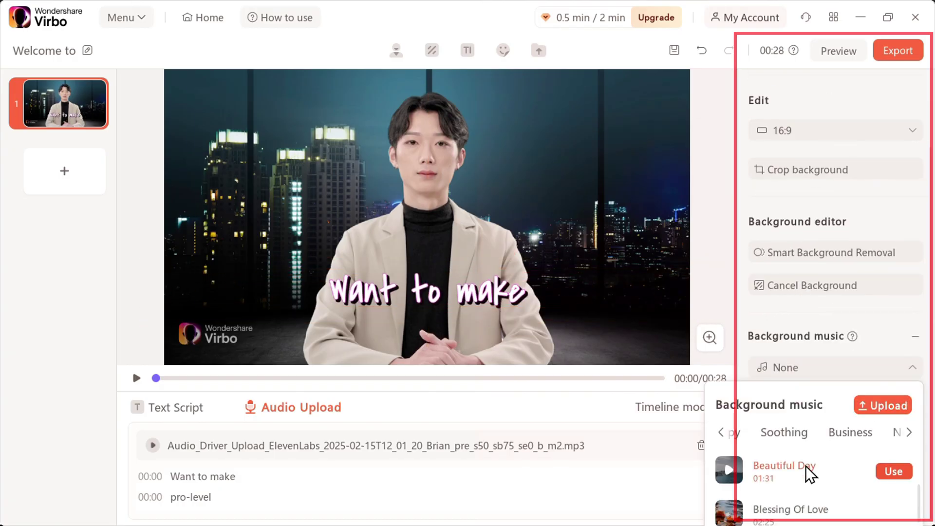
pyautogui.click(841, 55)
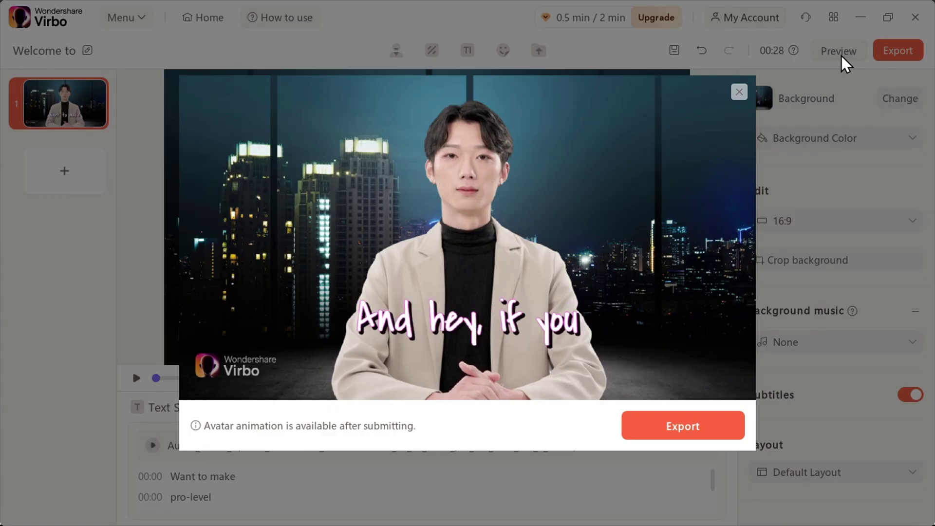
# Export the 26-second 'Welcome to' video, then download and save it from My Creations
pyautogui.click(740, 92)
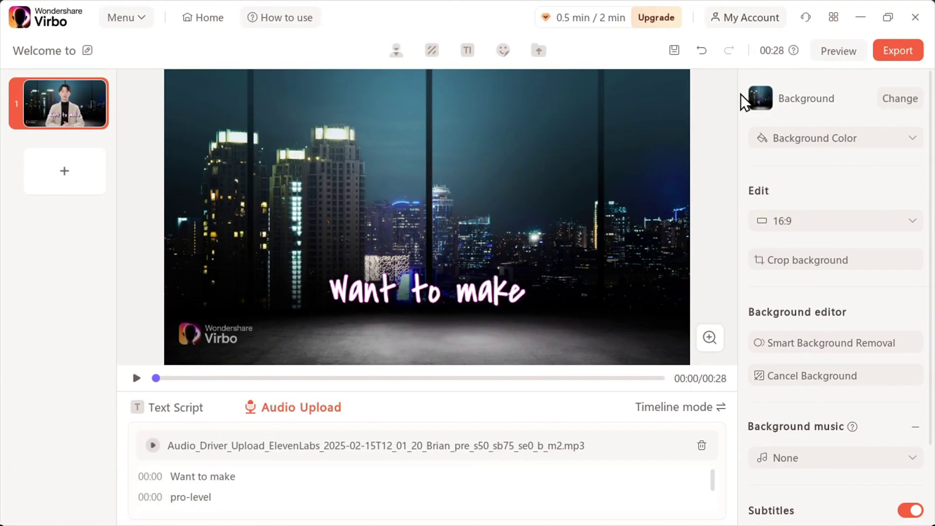
pyautogui.click(895, 53)
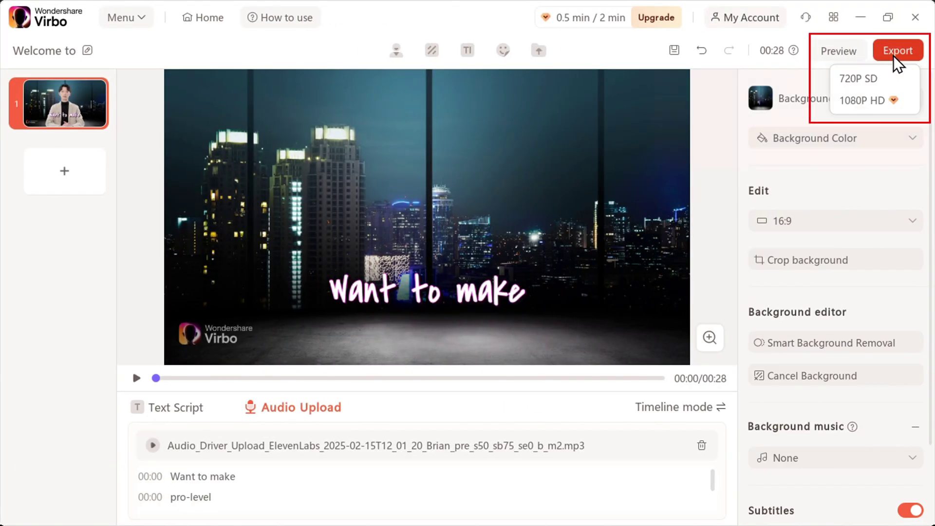
pyautogui.click(893, 56)
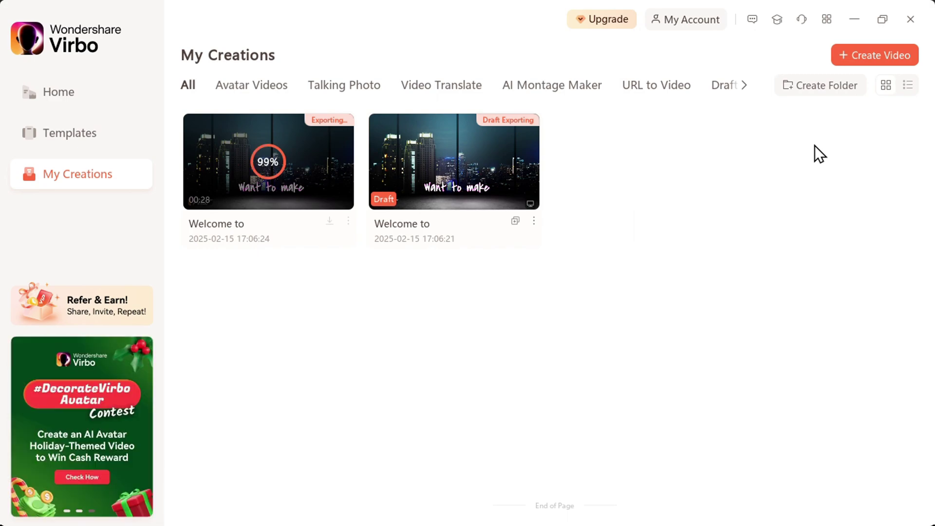
pyautogui.click(329, 223)
pyautogui.click(349, 304)
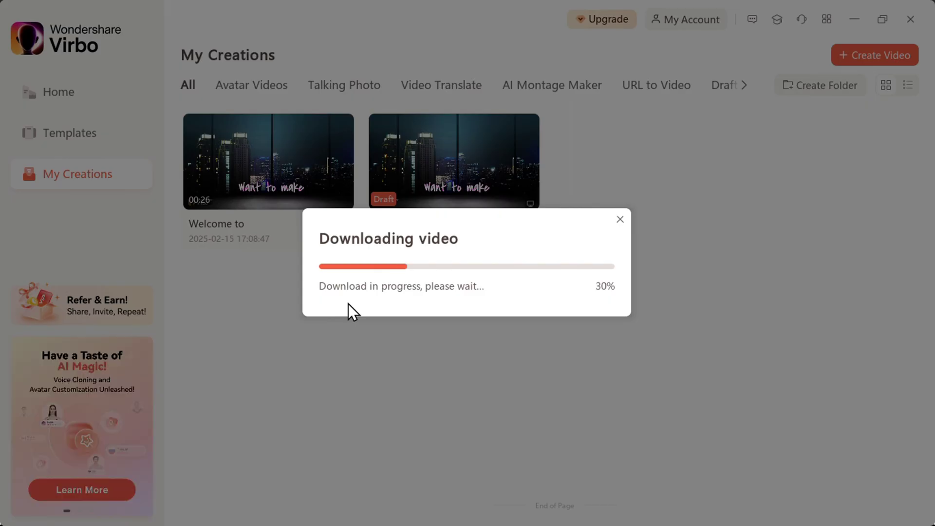